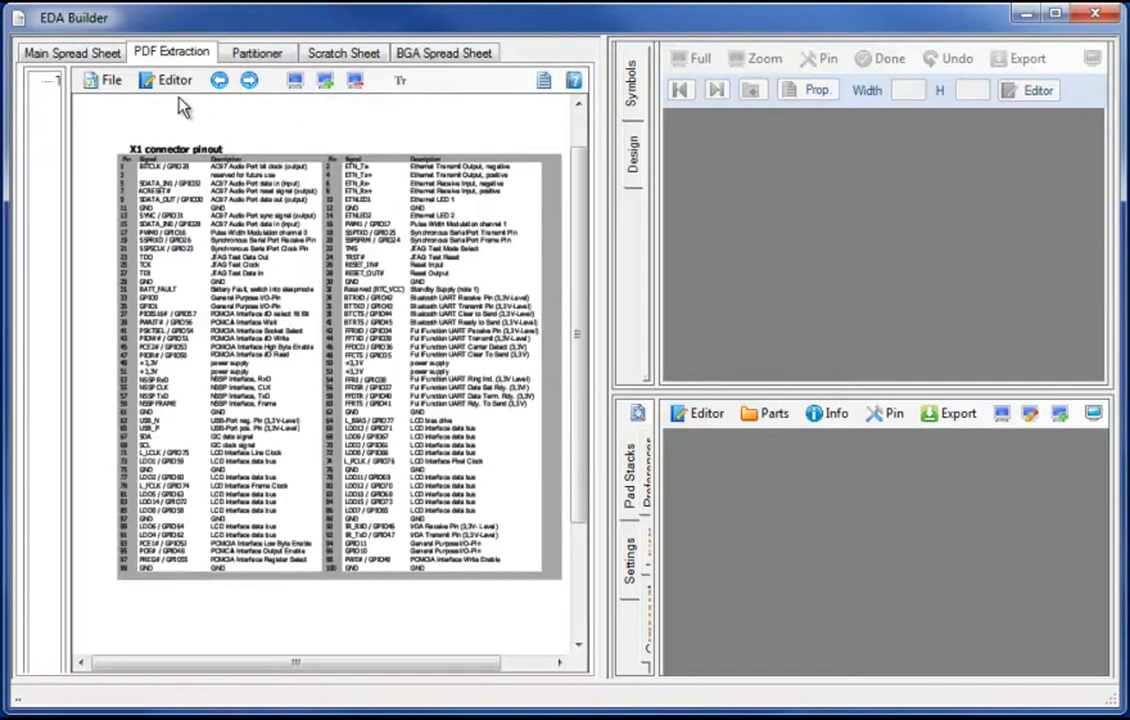
# Step: Open the extraction tools and outline the odd-numbered pin half of the X1 connector pinout table as the capture area
pyautogui.click(178, 82)
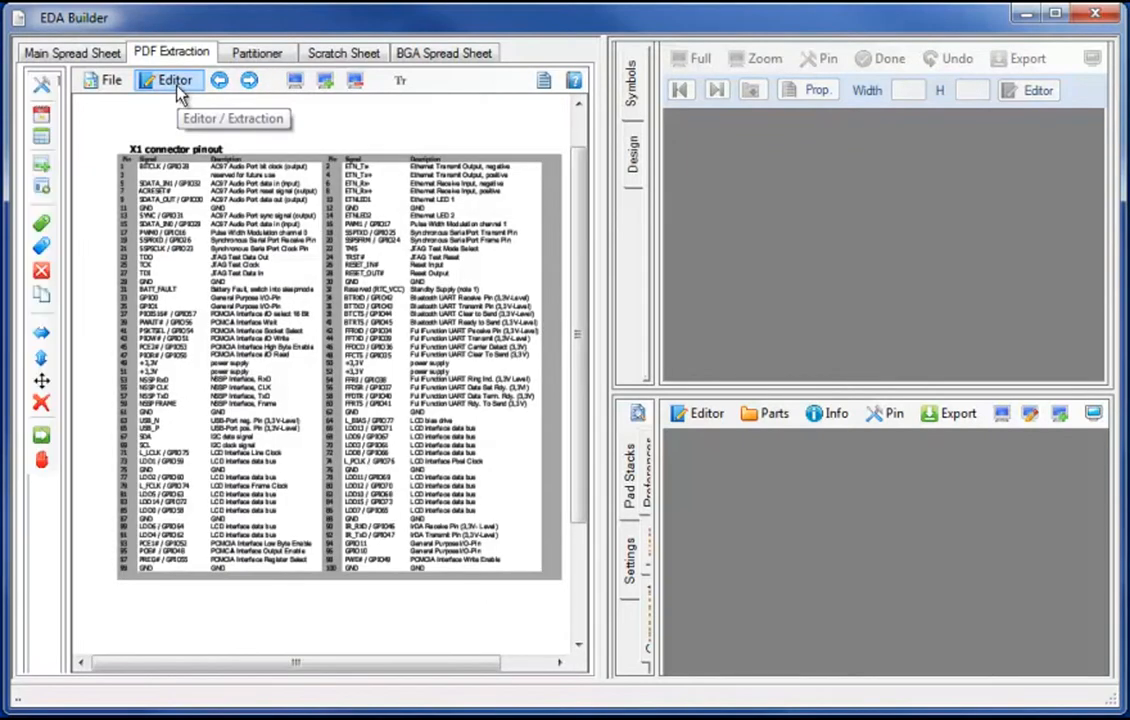
pyautogui.click(45, 167)
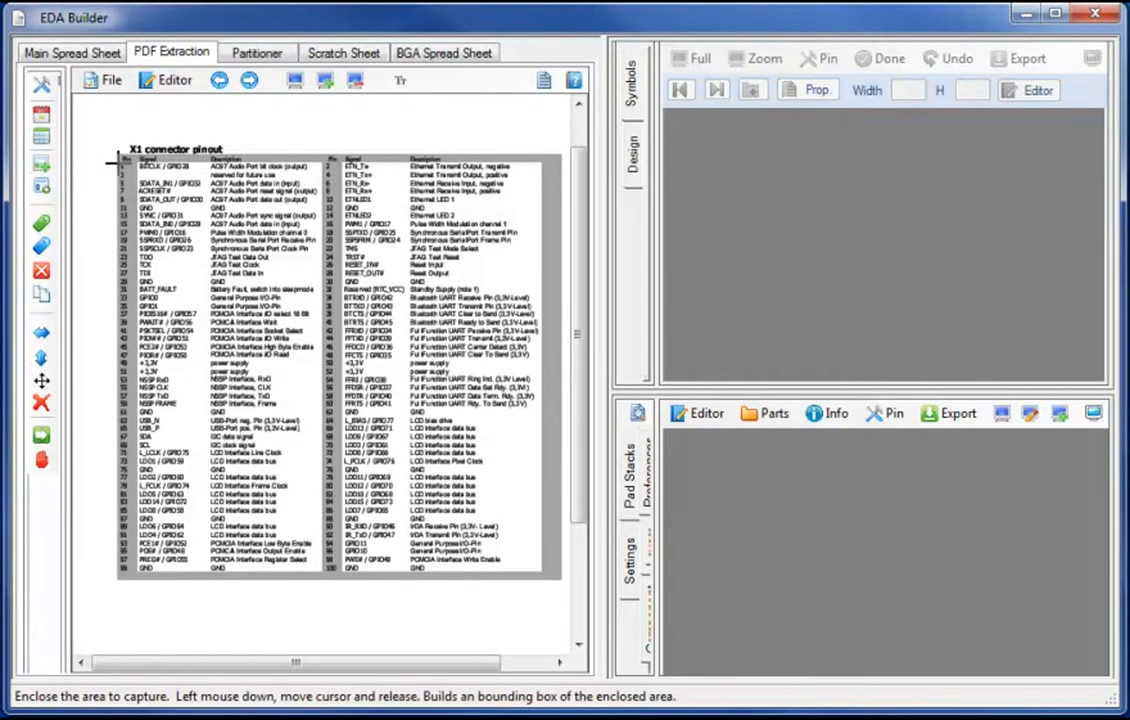
pyautogui.moveTo(282, 481); pyautogui.dragTo(288, 515)
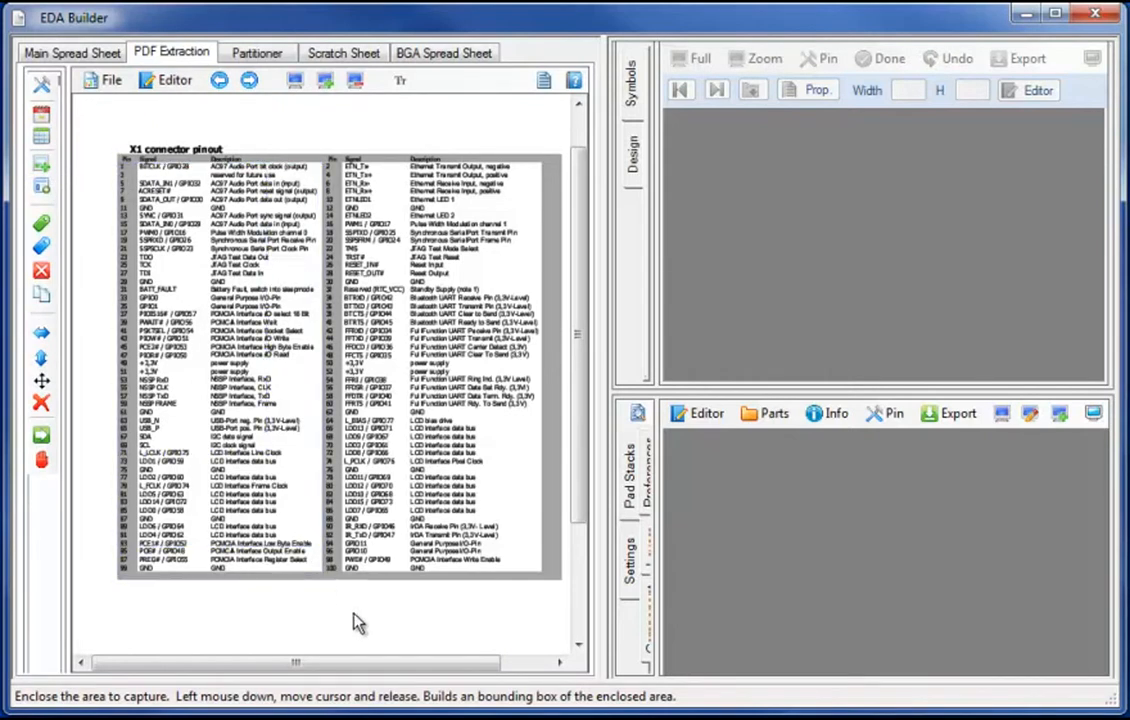
# Step: Generate row lines with a spacing of 40 in the odd-pin outline and optimize the horizontal cuts
pyautogui.click(45, 188)
pyautogui.click(597, 438)
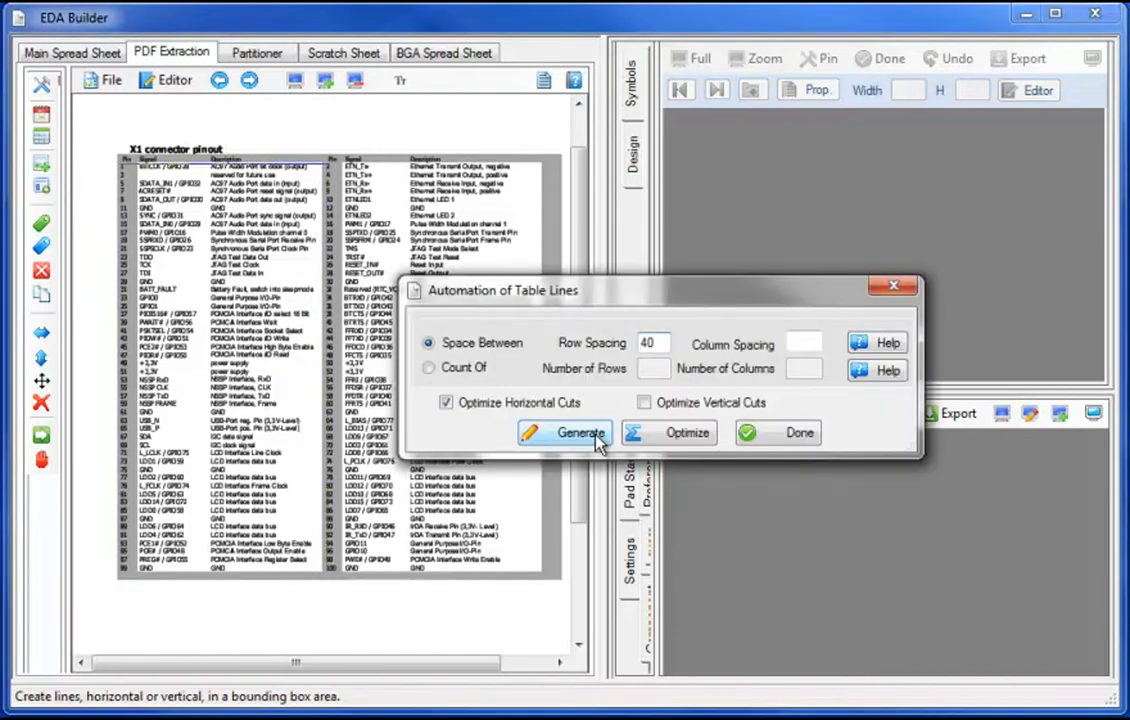
pyautogui.click(668, 436)
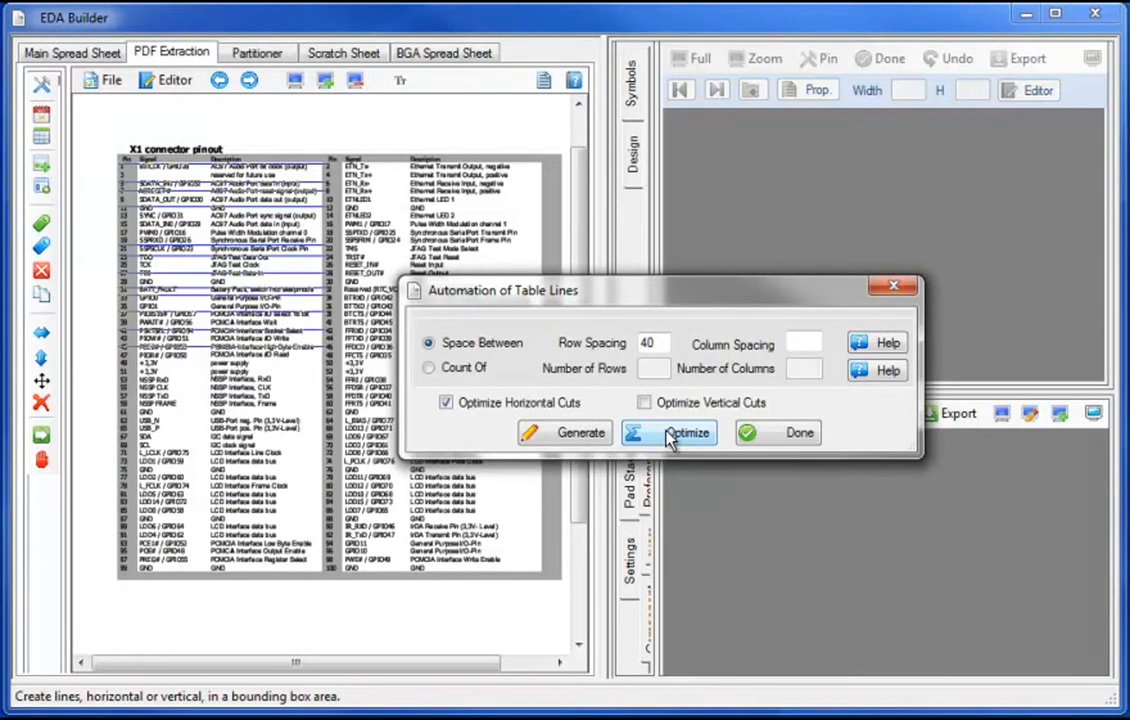
pyautogui.click(668, 436)
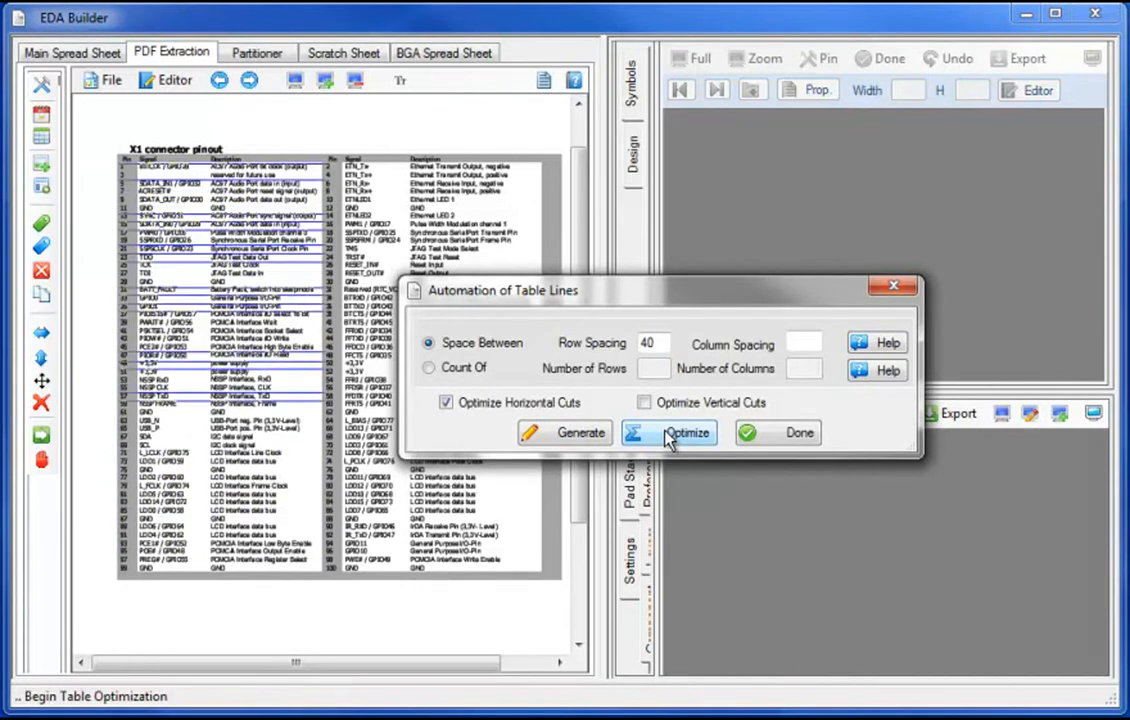
# Step: Add vertical lines separating the pin, signal and description columns of the odd-pin half and complete the table
pyautogui.click(42, 359)
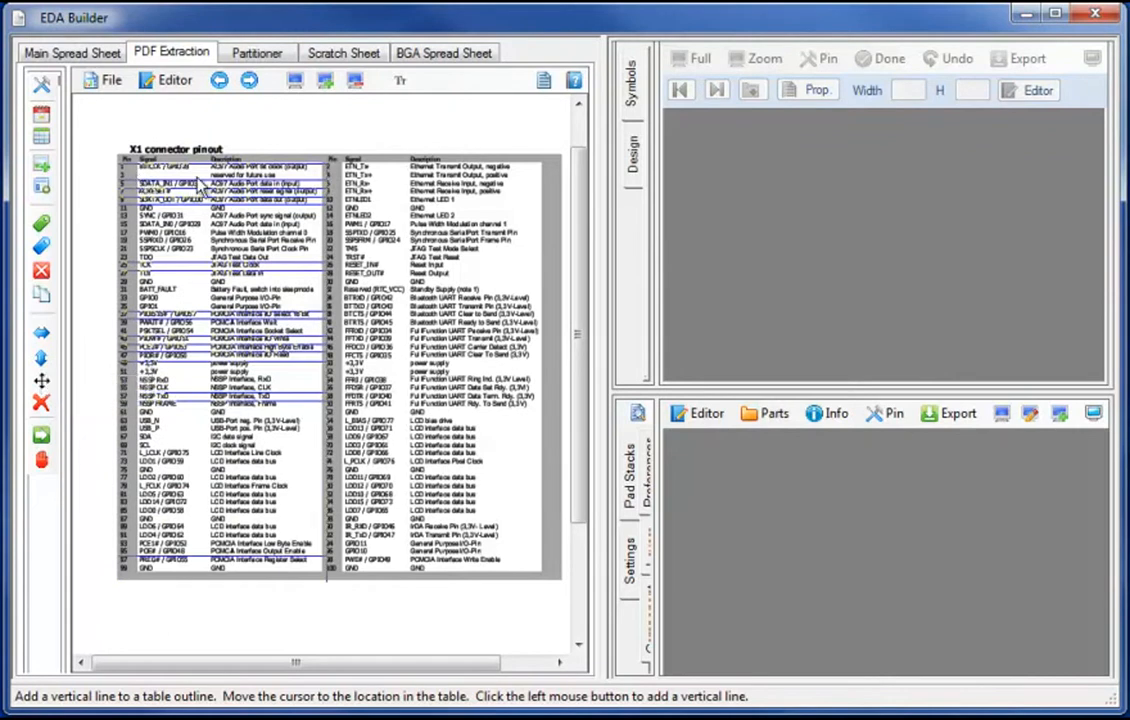
pyautogui.click(207, 174)
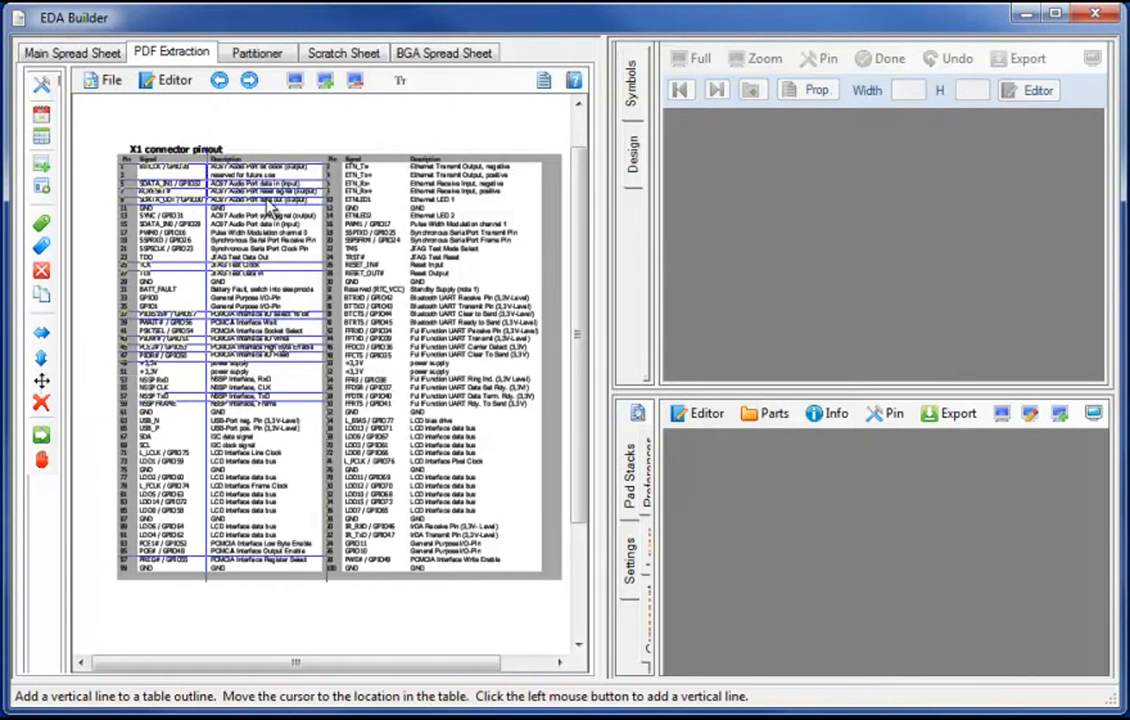
pyautogui.click(136, 216)
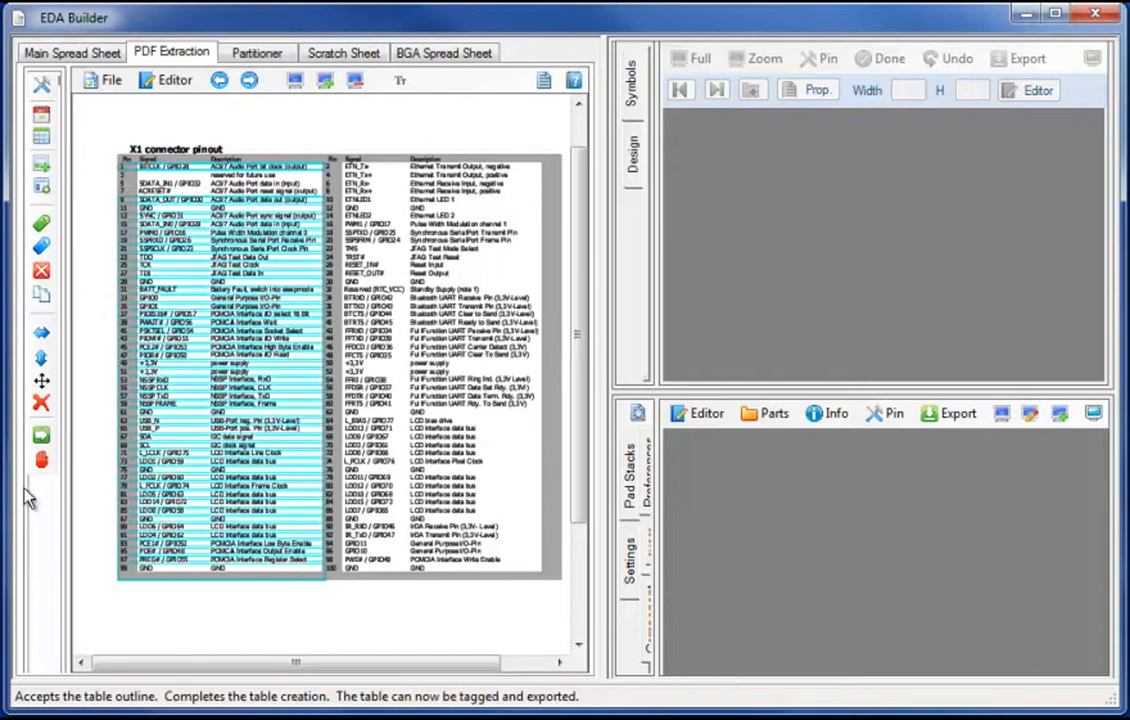
# Step: Export the odd-pin table to the Scratch Pad Spread Sheet with Left orientation and clear its outline
pyautogui.click(40, 459)
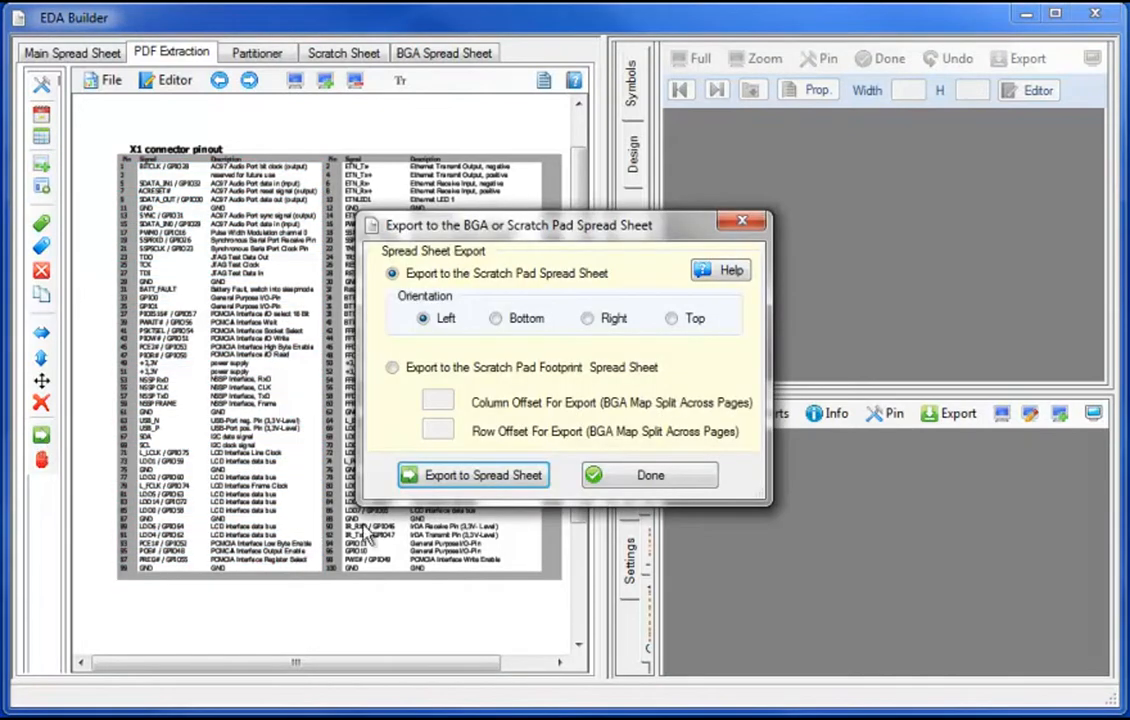
pyautogui.click(466, 476)
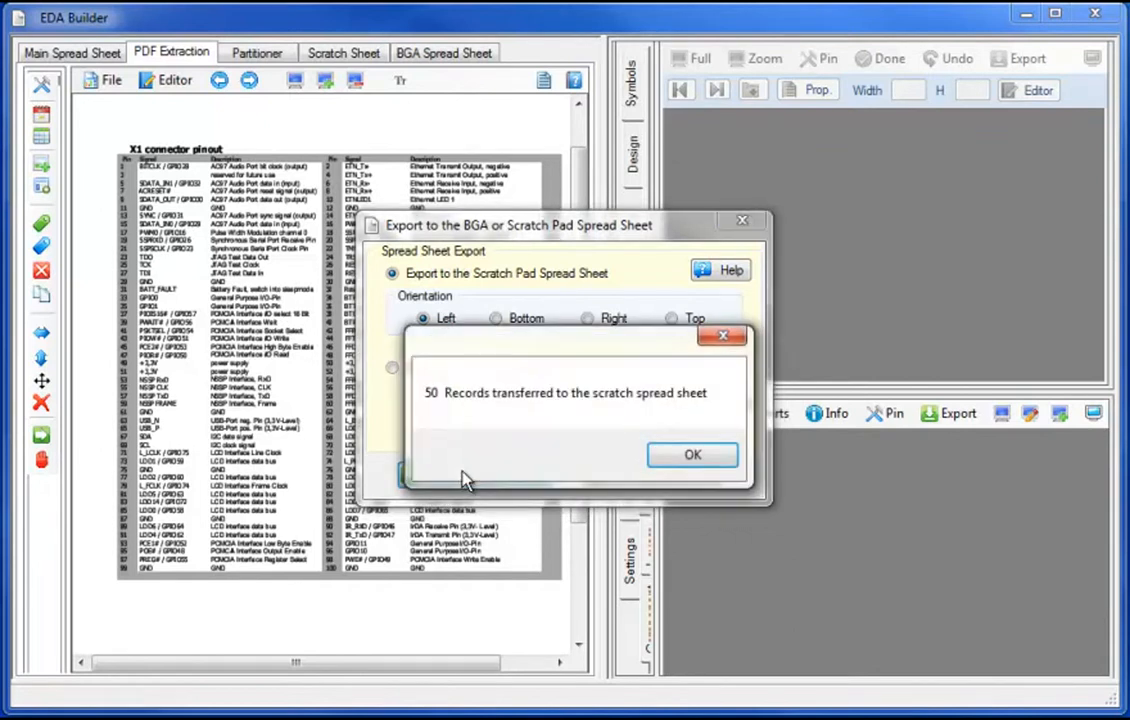
pyautogui.click(688, 456)
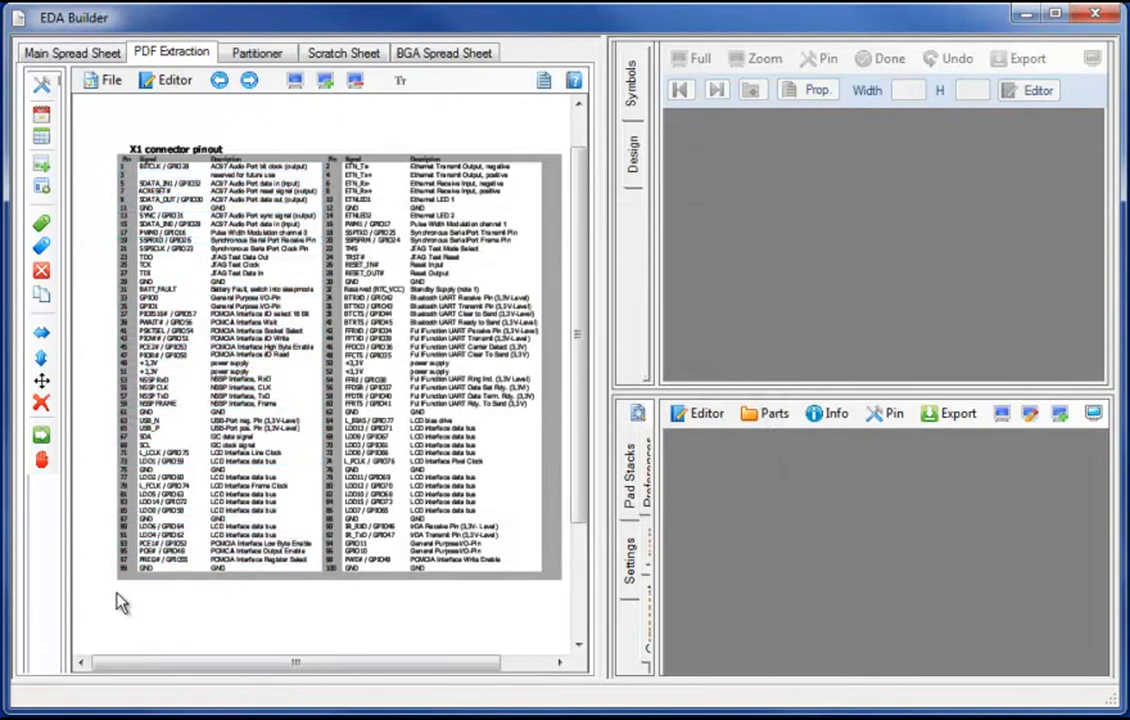
# Step: Outline the even-numbered pin half of the pinout table and generate optimized row lines with a spacing of 40
pyautogui.click(42, 167)
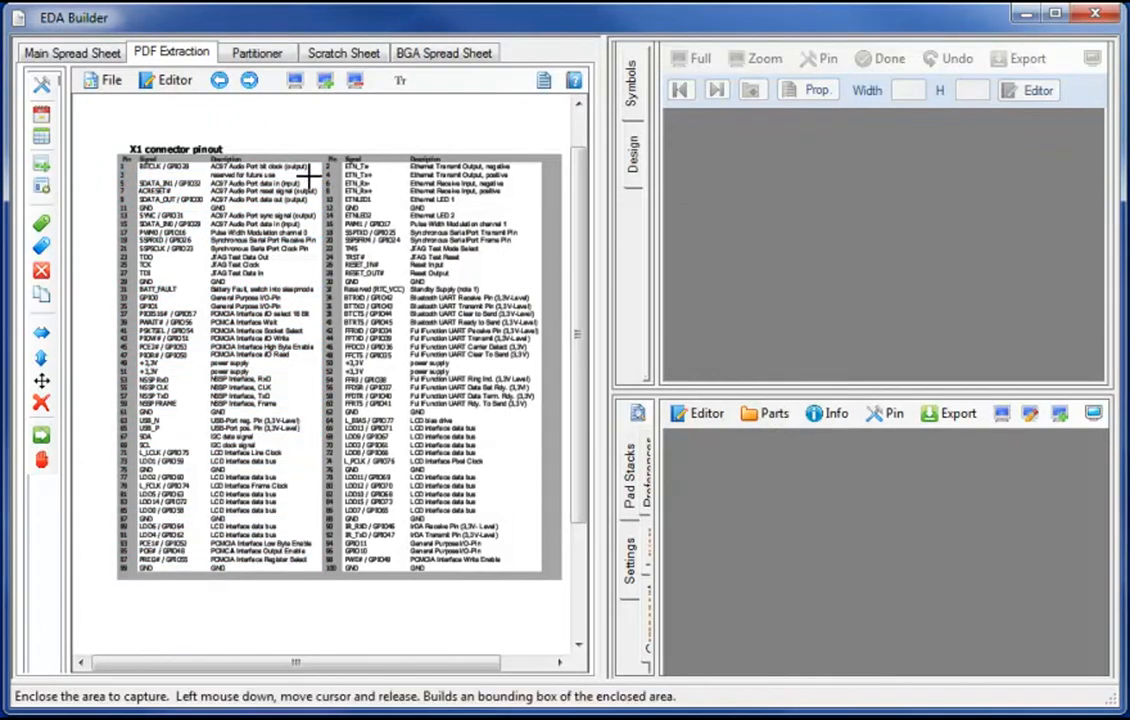
pyautogui.moveTo(325, 158); pyautogui.dragTo(547, 580)
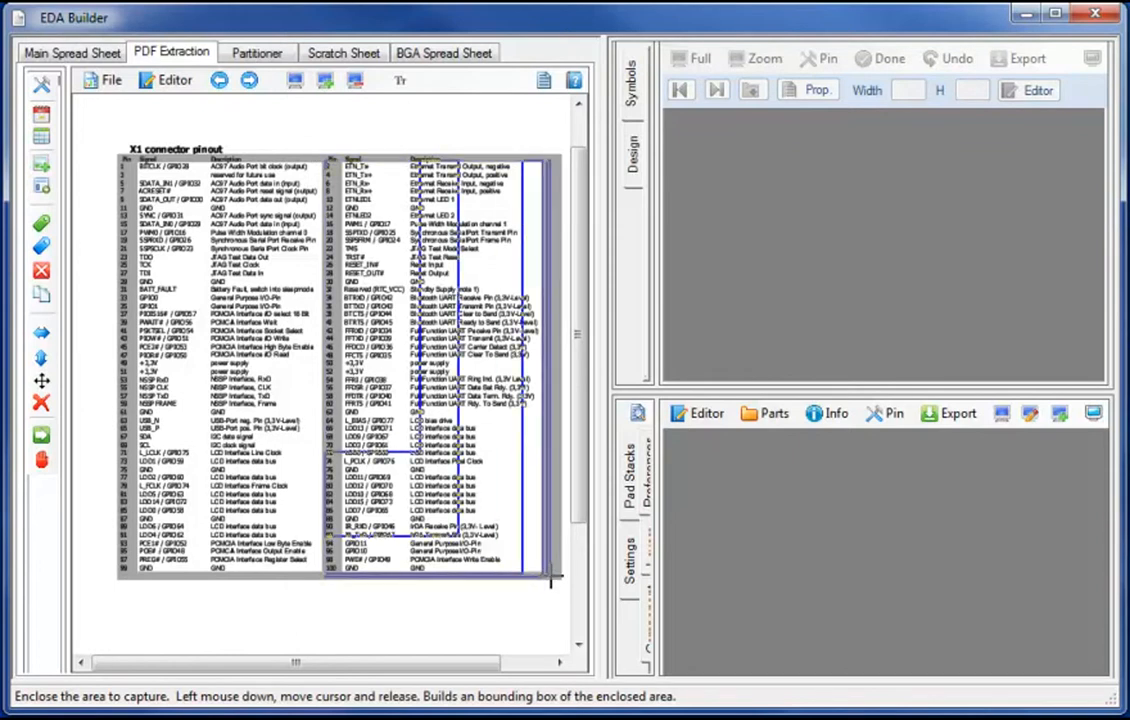
pyautogui.click(50, 188)
pyautogui.moveTo(500, 298); pyautogui.dragTo(757, 321)
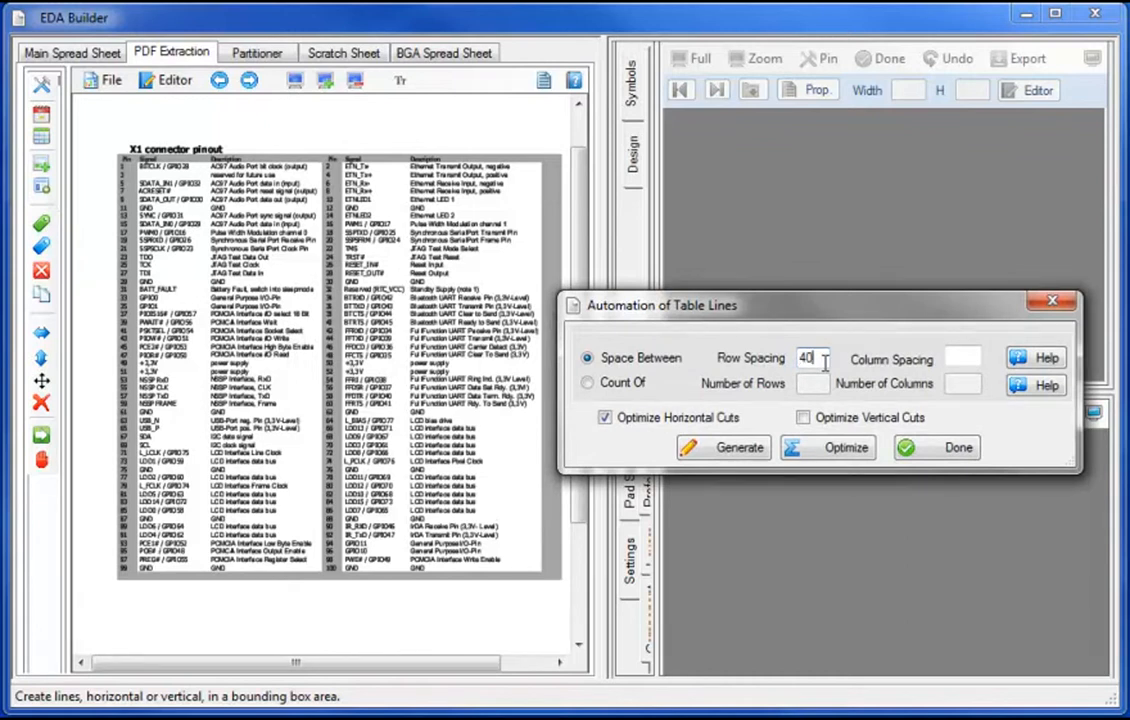
pyautogui.click(757, 460)
pyautogui.click(830, 457)
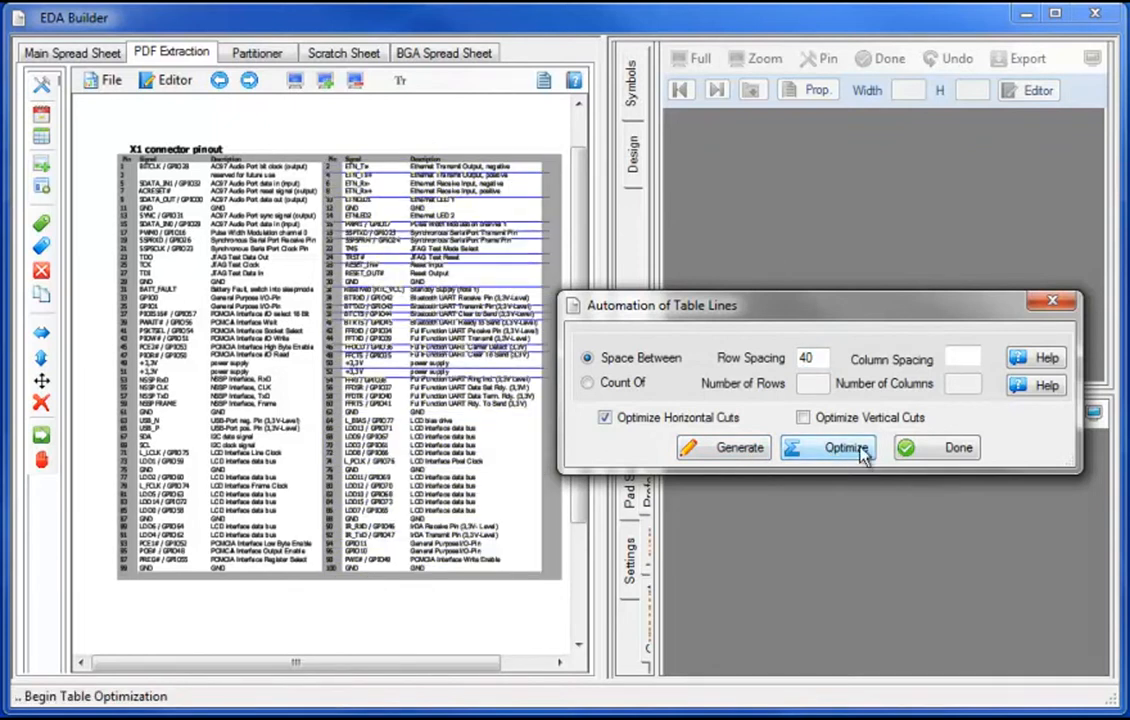
pyautogui.click(1062, 306)
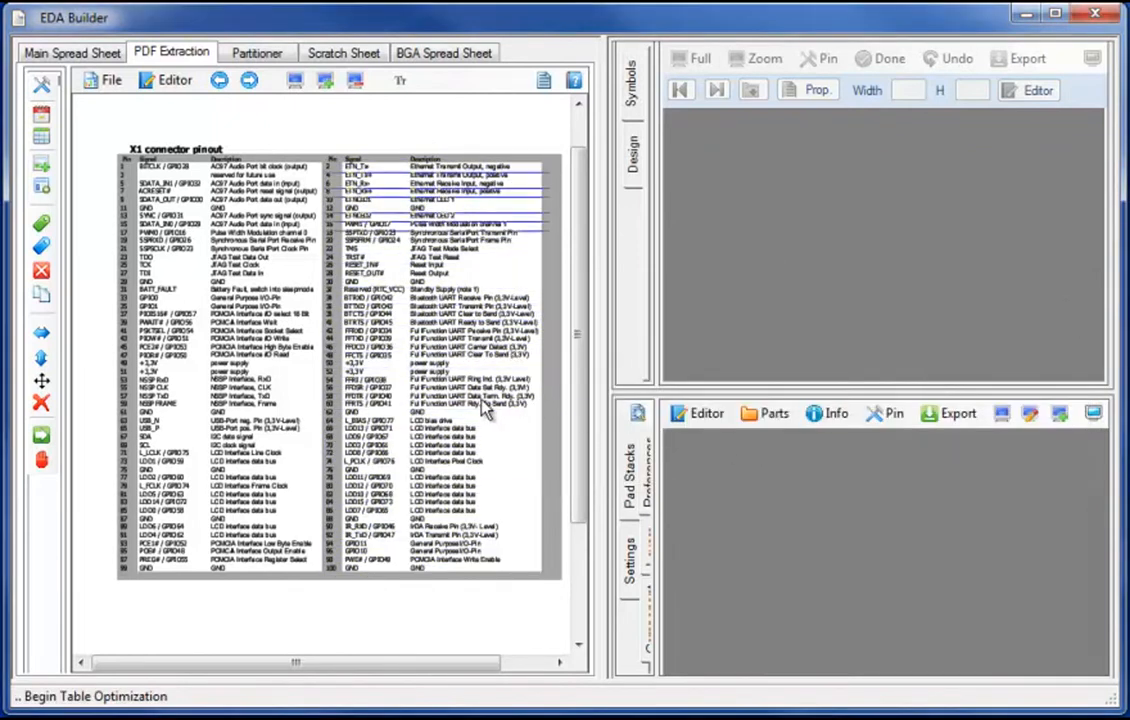
# Step: Add the vertical column lines to the even-pin outline and complete the table
pyautogui.click(44, 359)
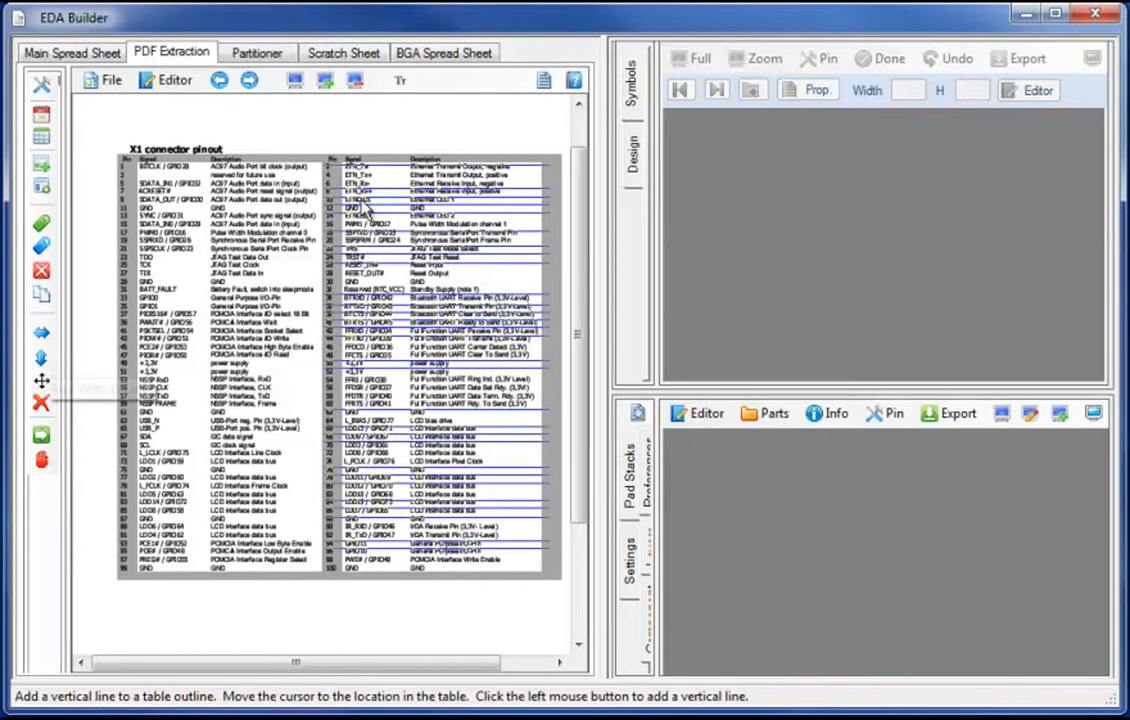
pyautogui.click(41, 137)
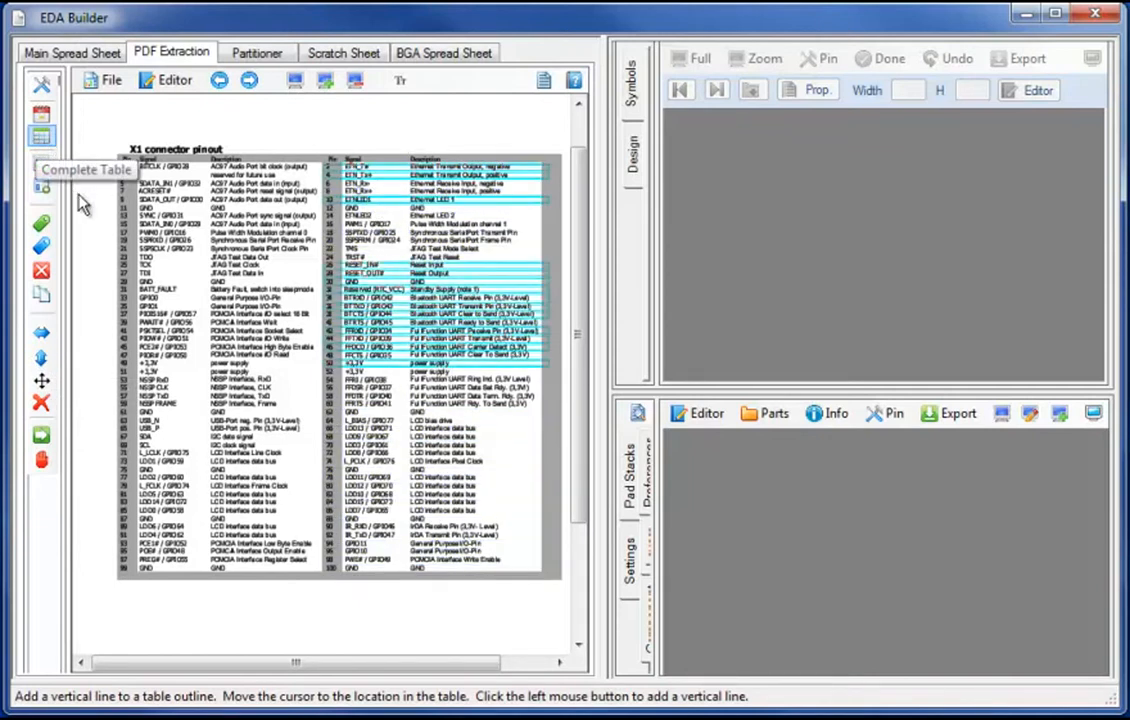
# Step: Export the even-pin table to the Scratch Pad Spread Sheet with Left orientation and remove its outline from the page
pyautogui.click(40, 438)
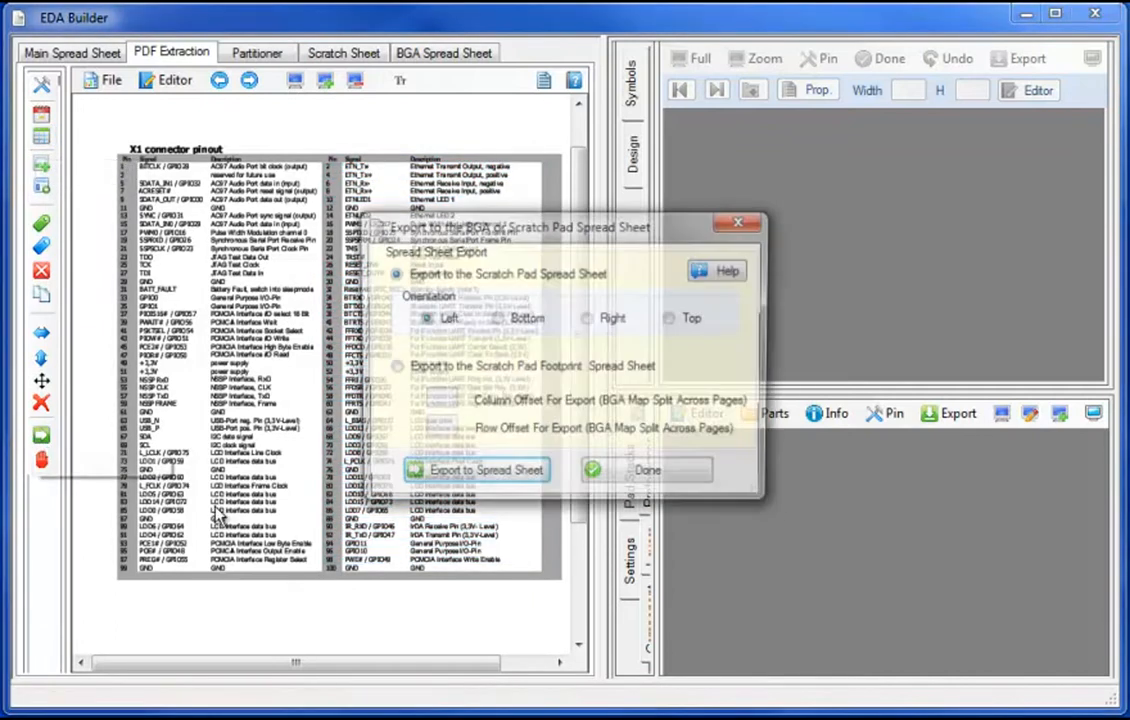
pyautogui.click(478, 478)
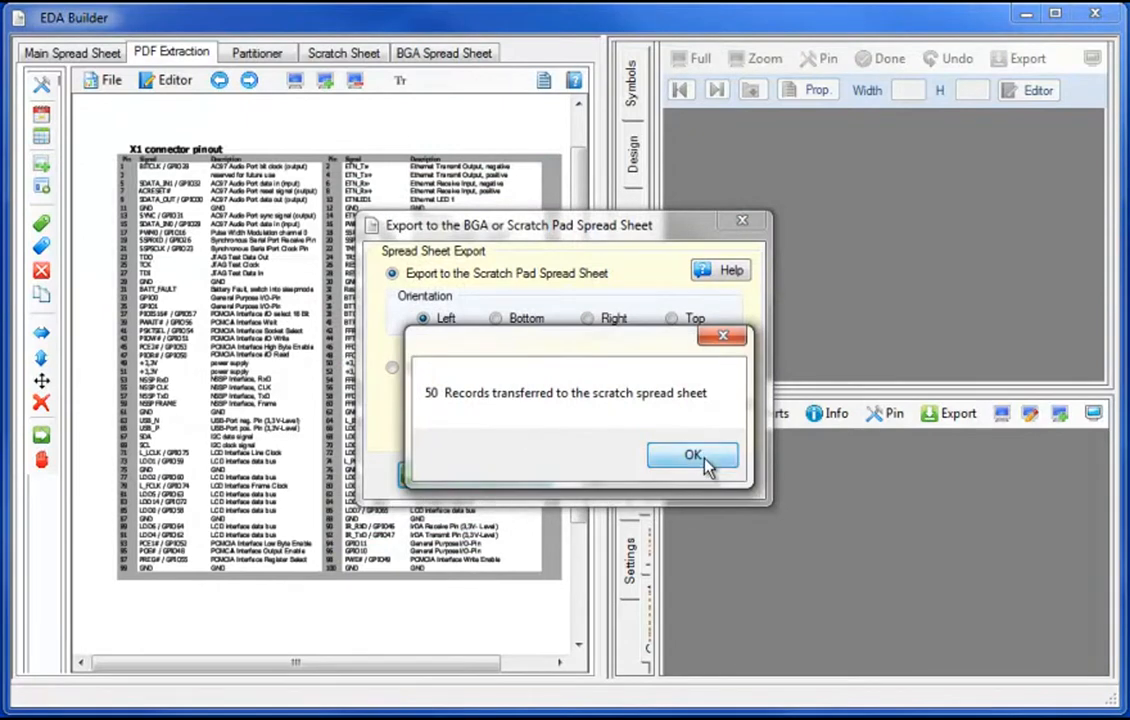
pyautogui.click(712, 462)
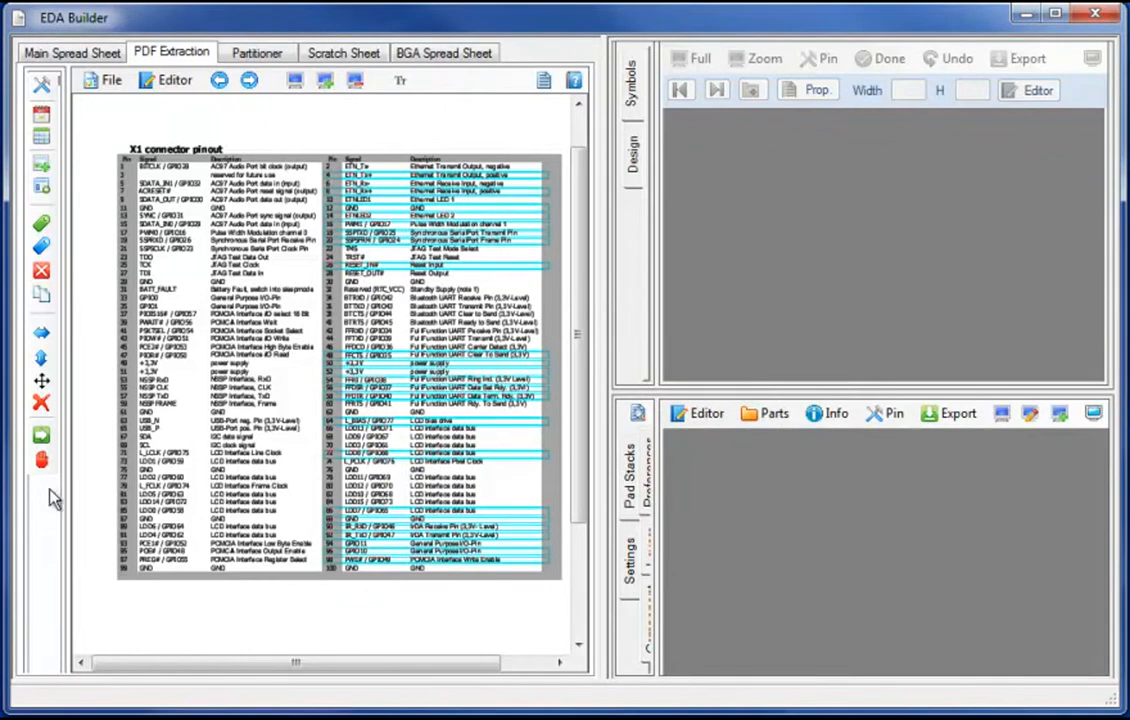
pyautogui.click(42, 461)
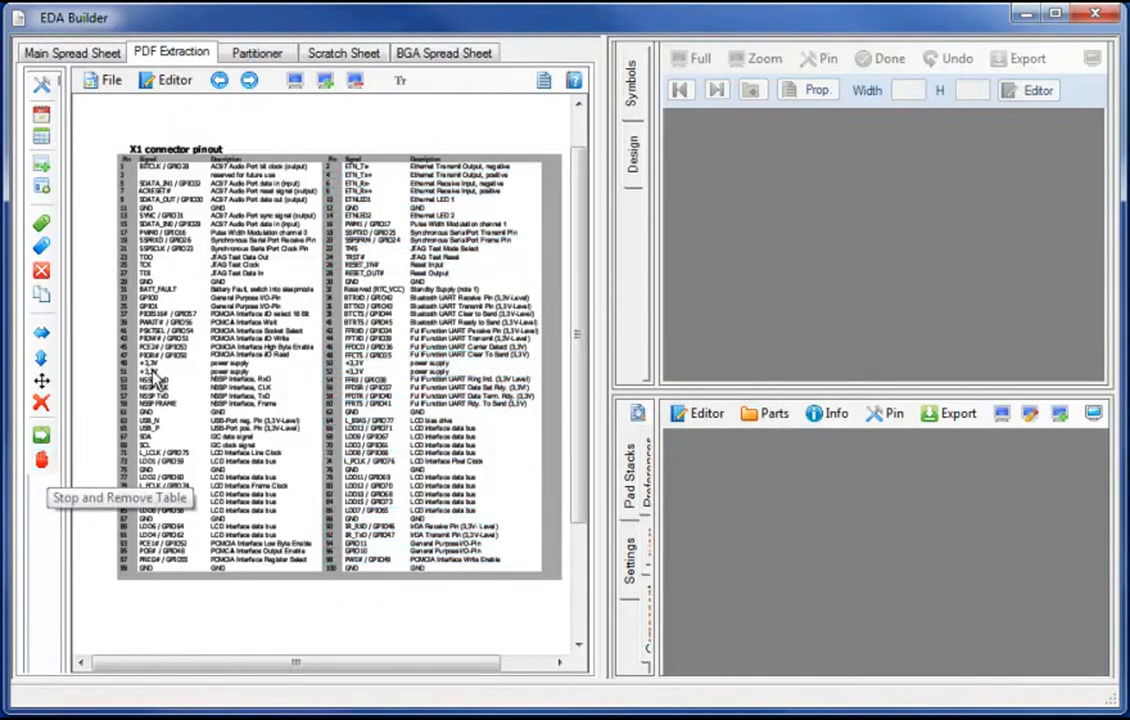
# Step: Open the column tag assignment for the scratch sheet and tag the signal name column as Signal
pyautogui.click(342, 54)
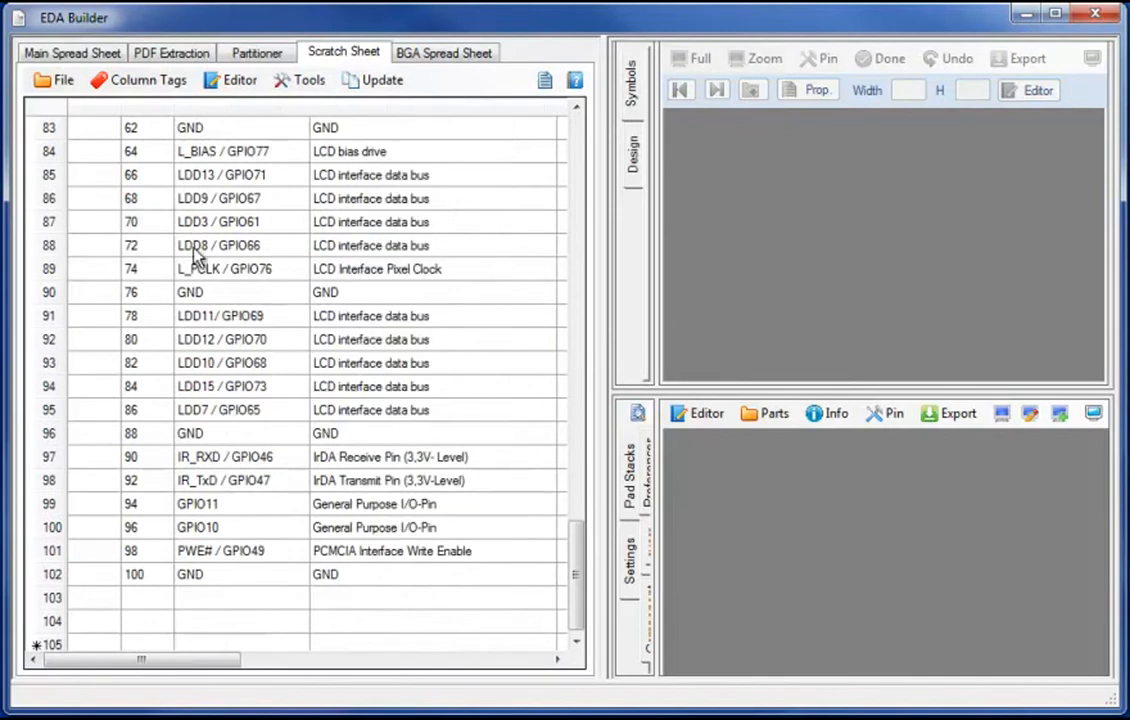
pyautogui.click(147, 84)
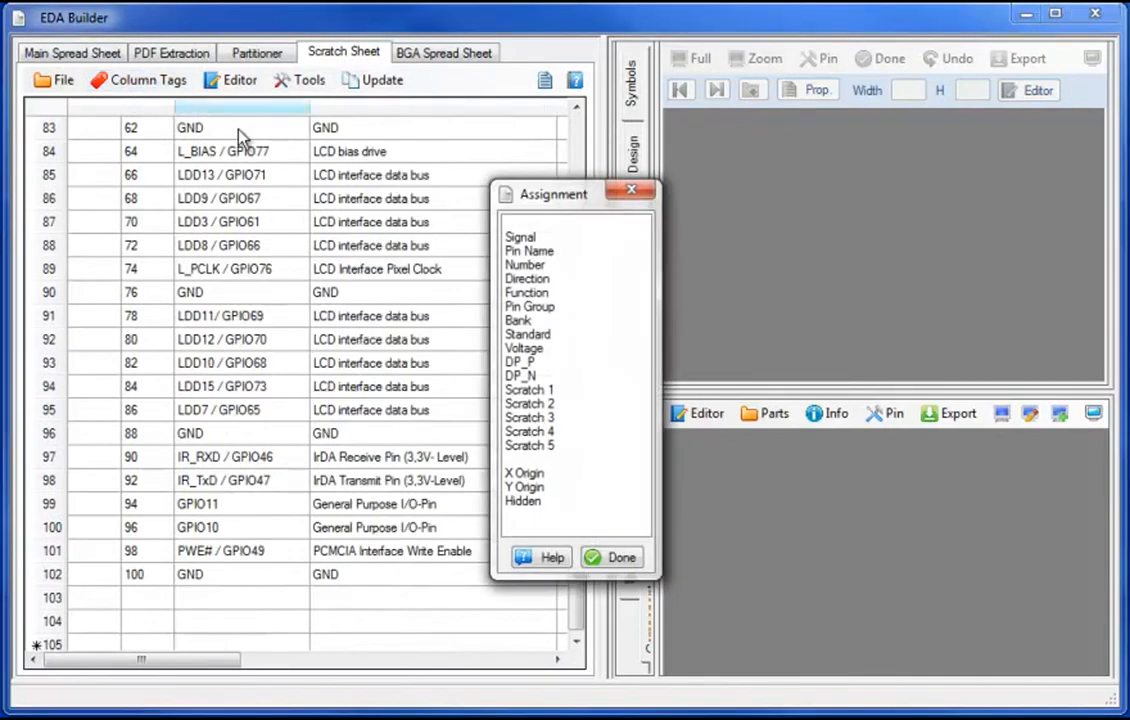
pyautogui.moveTo(573, 203); pyautogui.dragTo(835, 206)
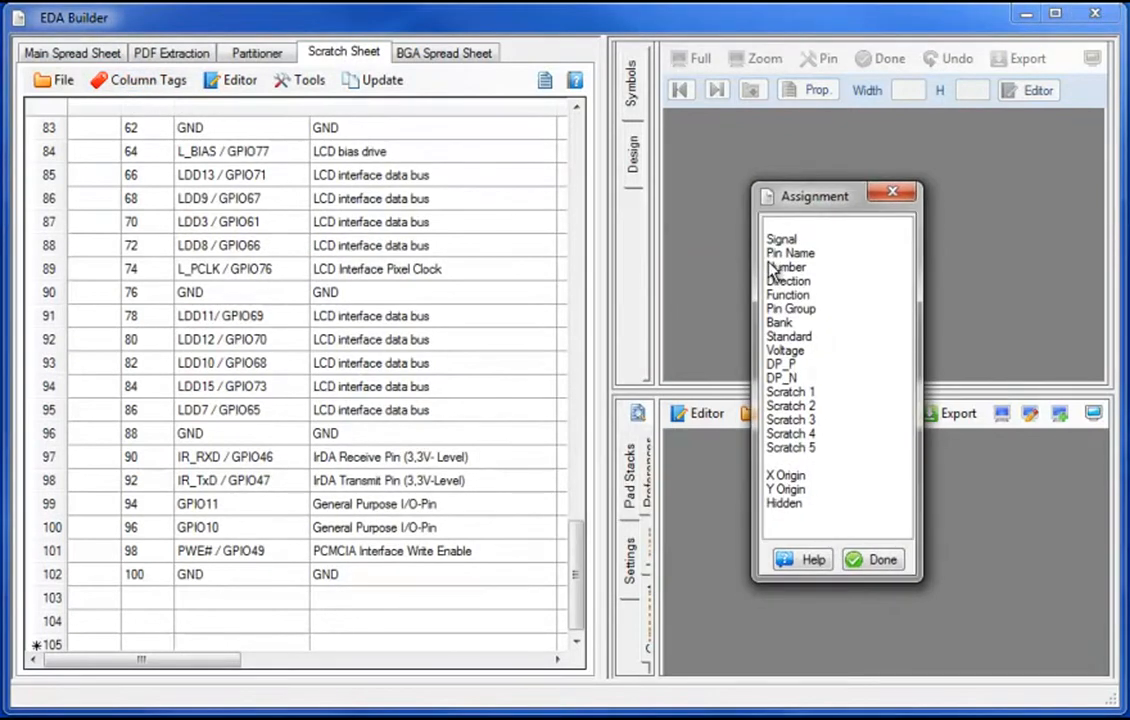
pyautogui.click(782, 240)
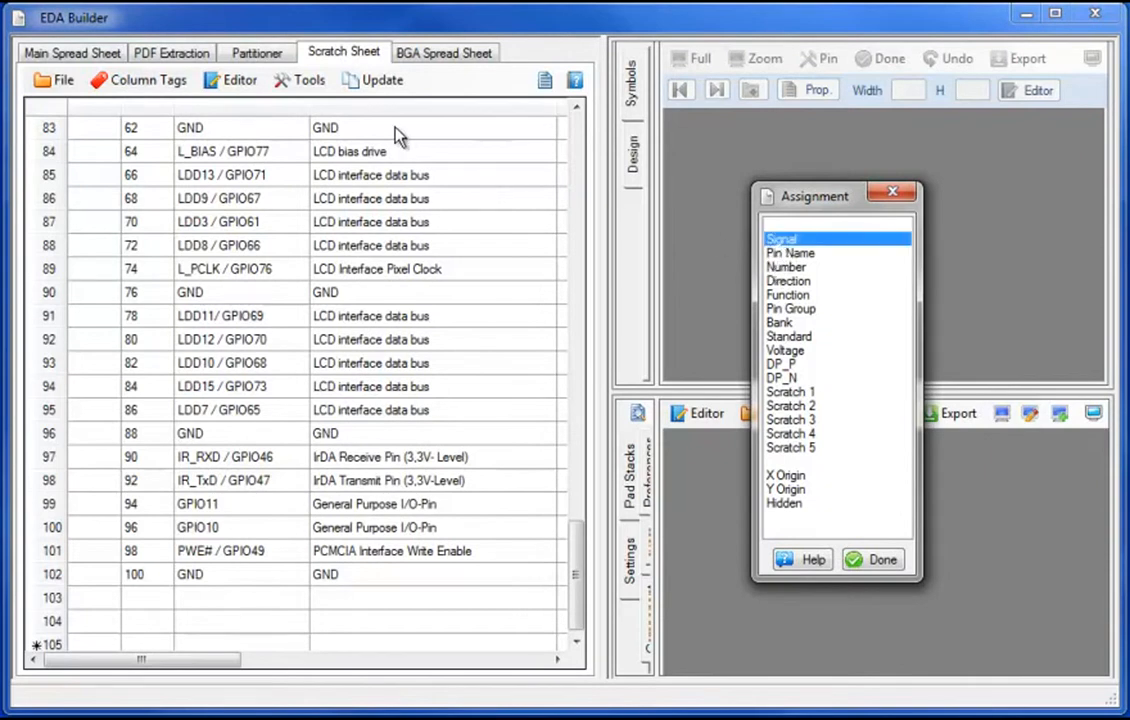
pyautogui.click(410, 110)
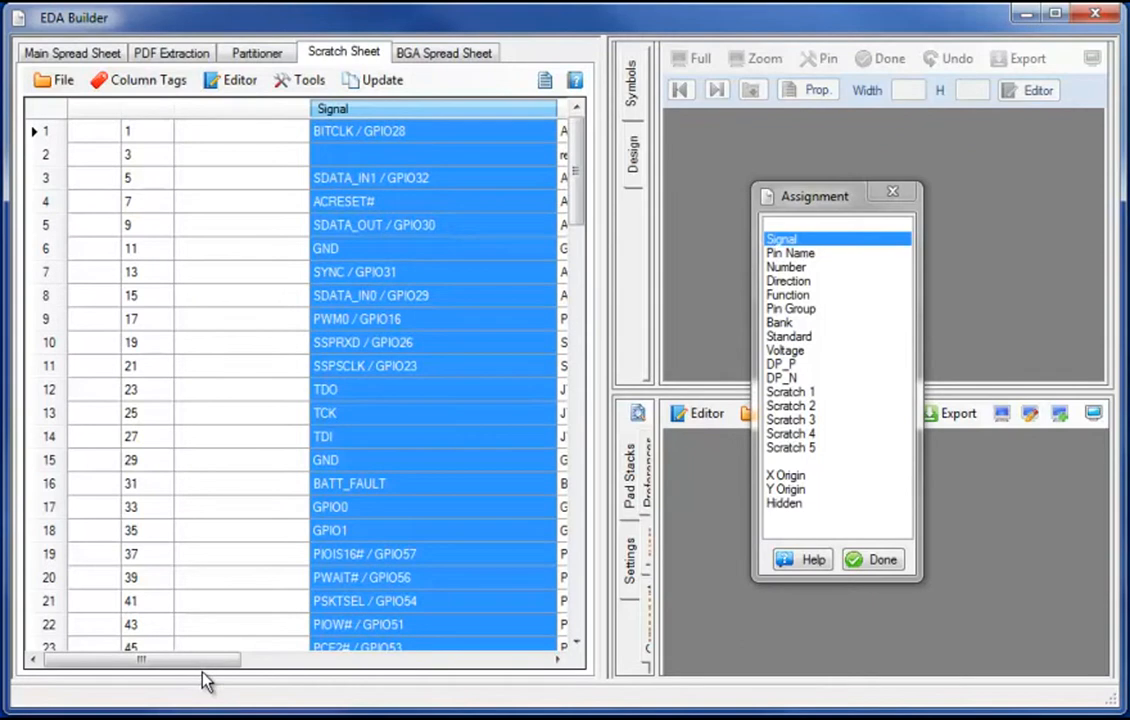
# Step: Widen the description column and tag it as Direction, and tag the pin number column as Number
pyautogui.moveTo(212, 662); pyautogui.dragTo(280, 684)
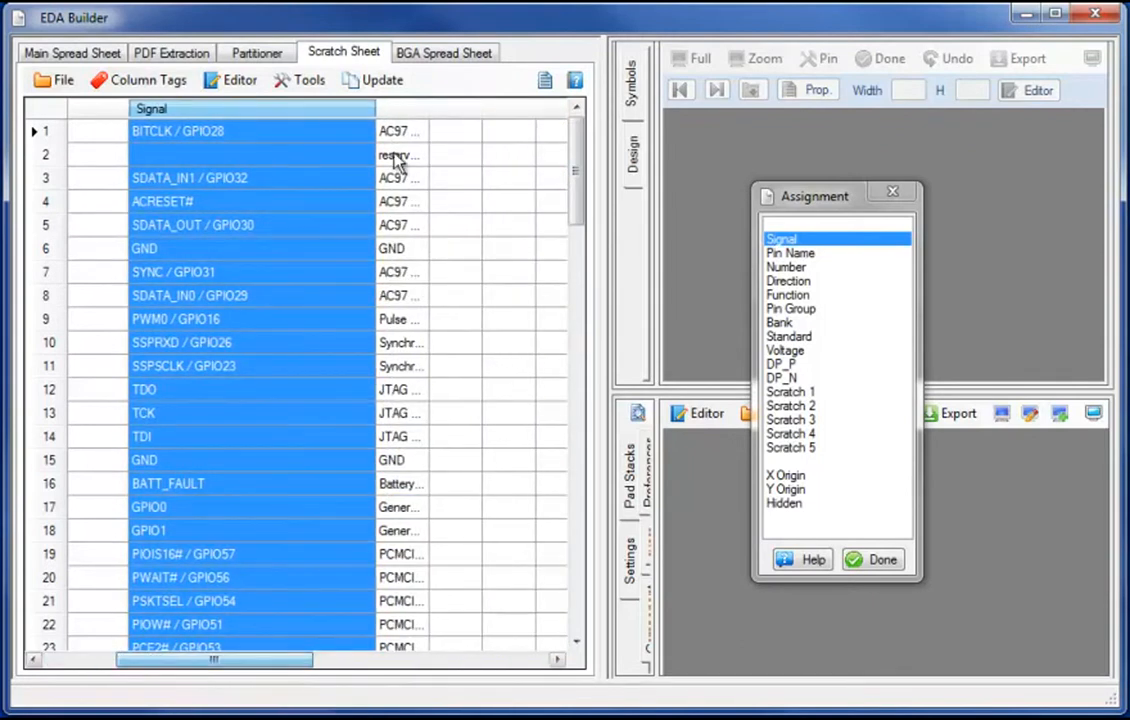
pyautogui.moveTo(427, 108); pyautogui.dragTo(487, 109)
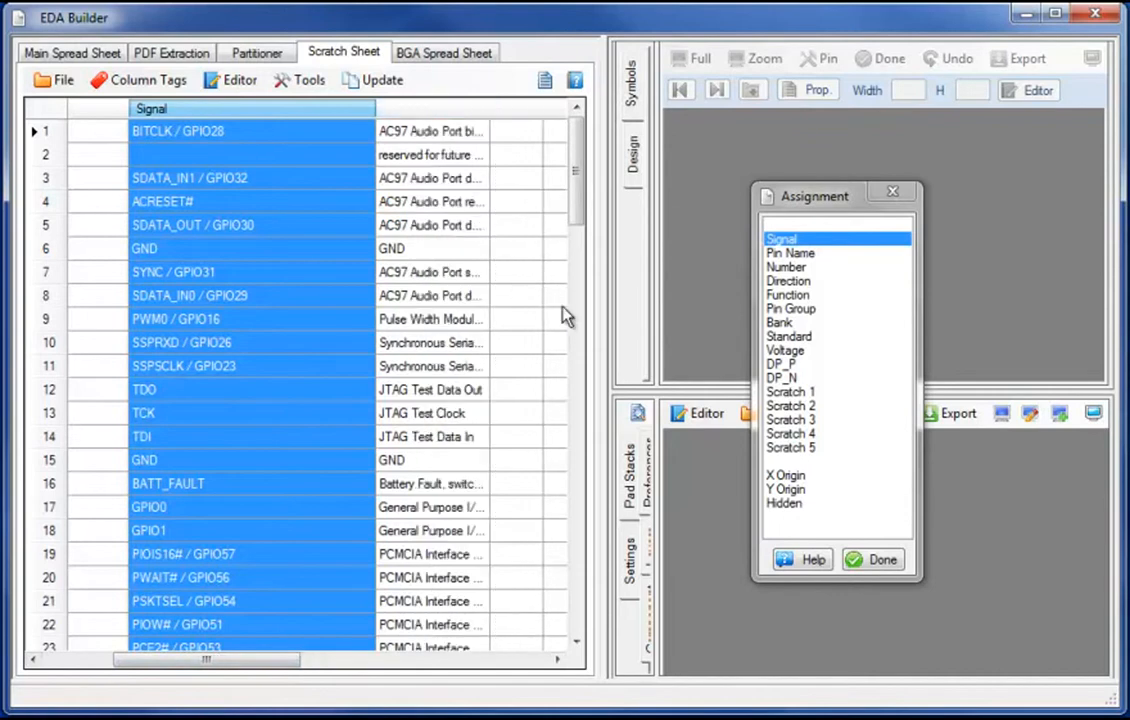
pyautogui.click(786, 267)
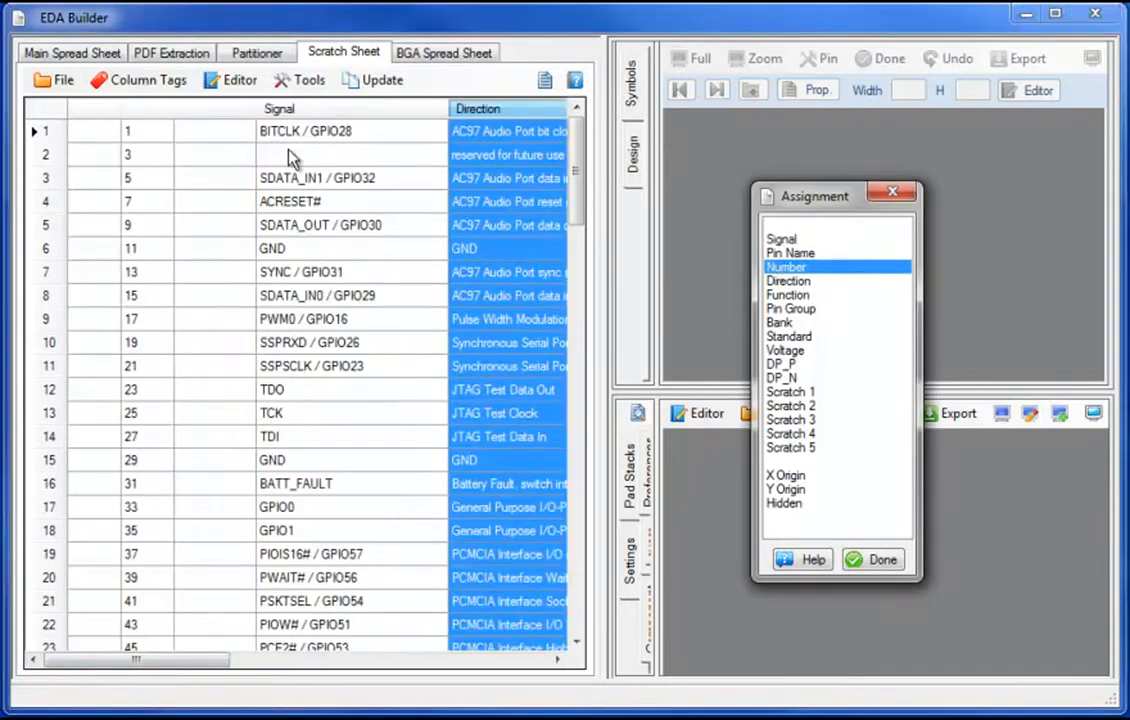
pyautogui.click(155, 110)
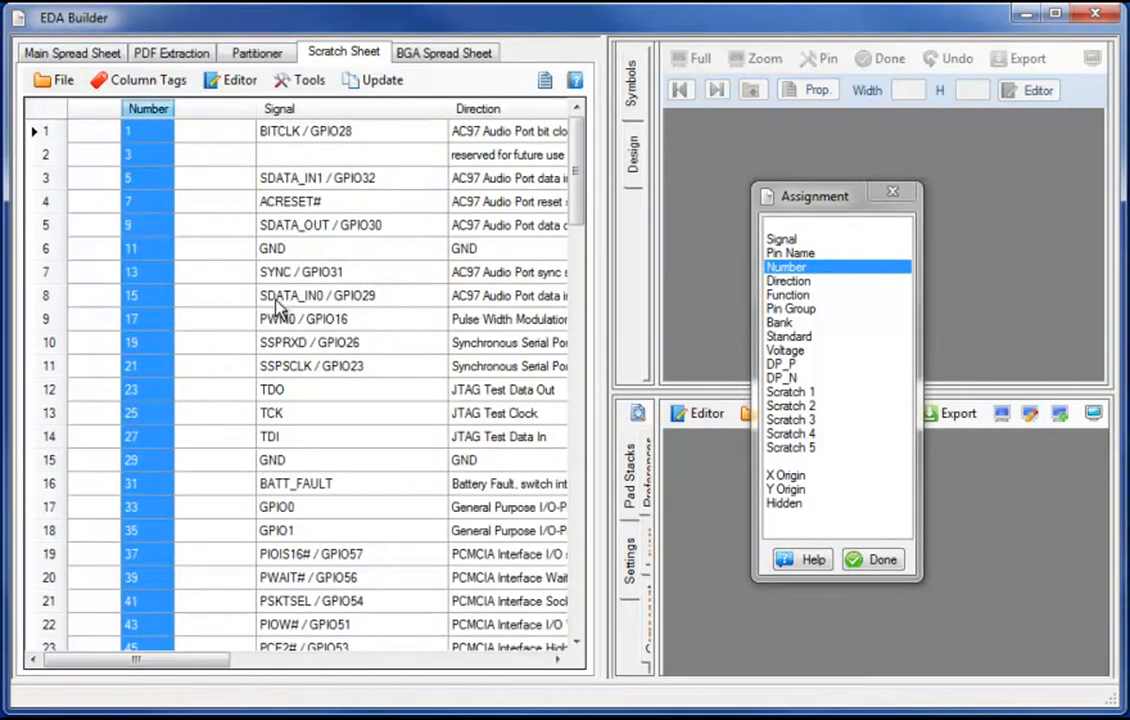
# Step: Copy the tagged scratch sheet columns to the main spread sheet
pyautogui.click(382, 80)
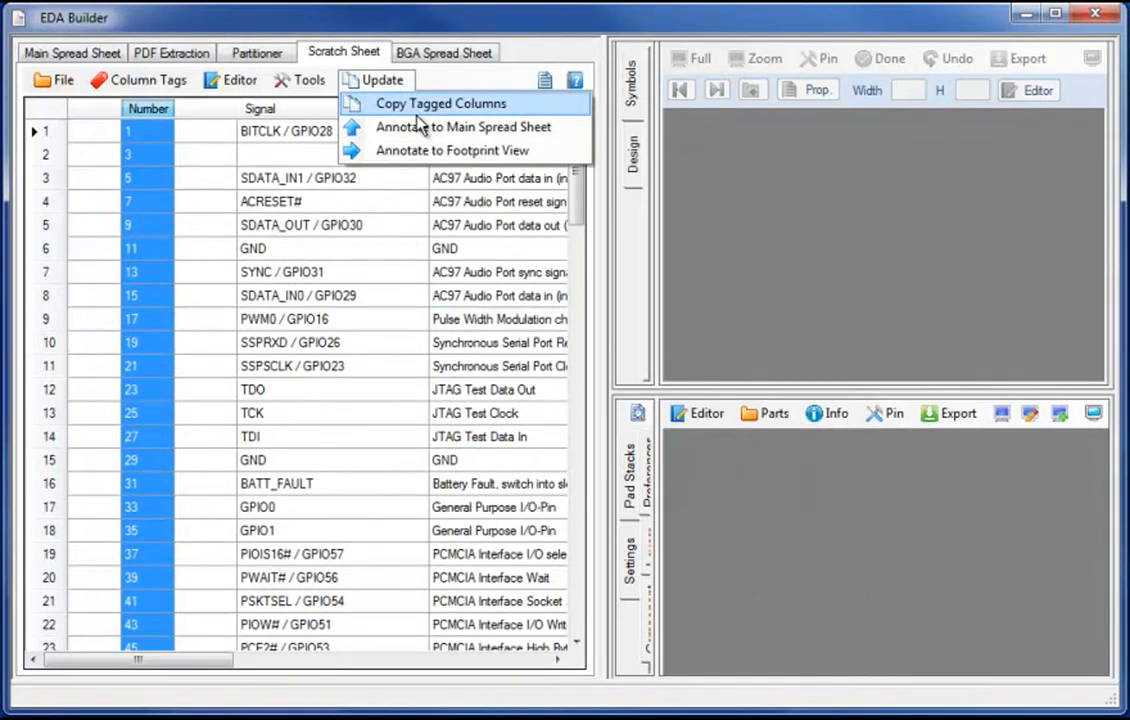
pyautogui.click(420, 112)
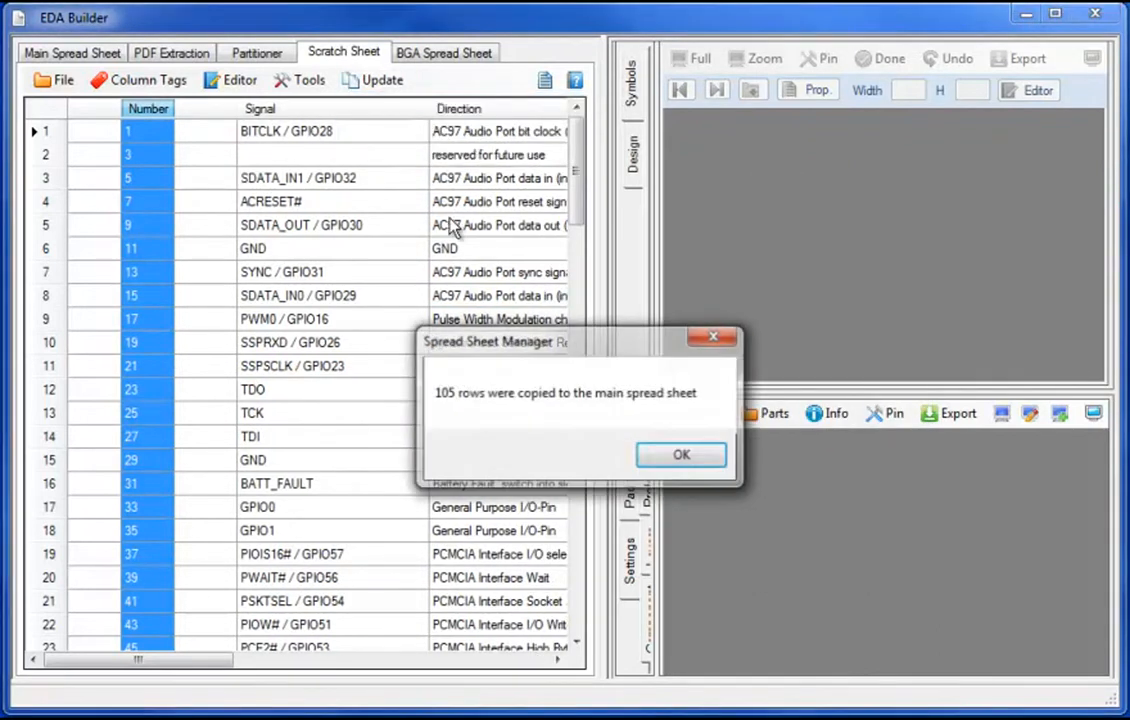
pyautogui.click(666, 463)
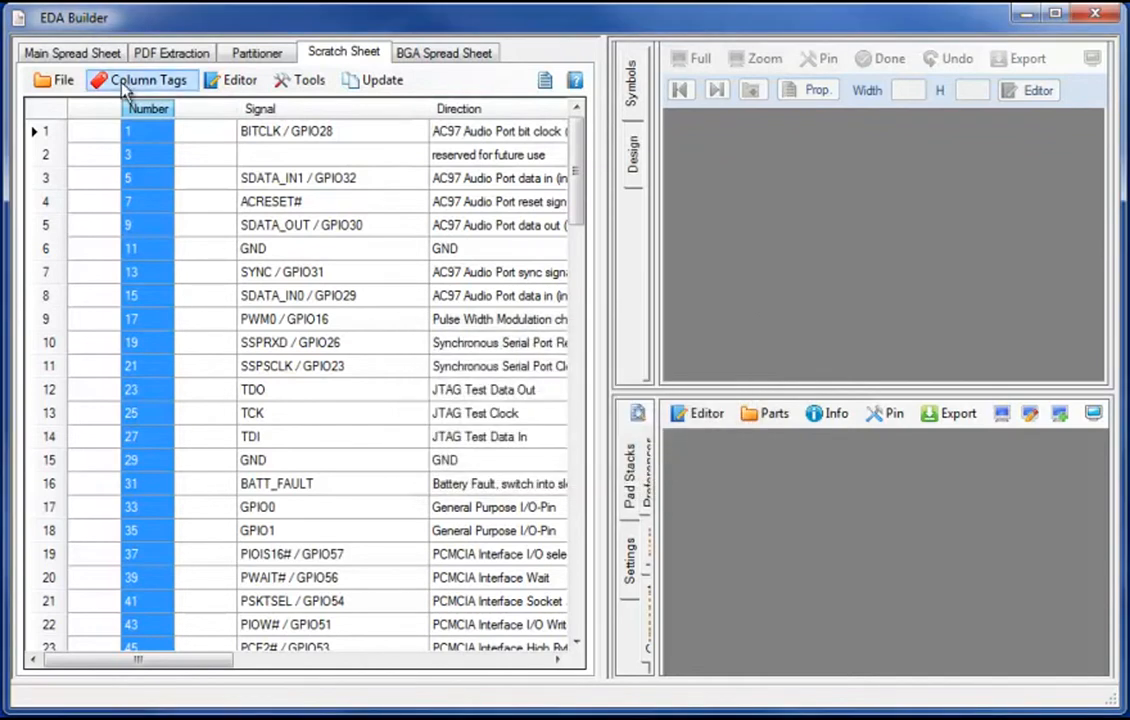
# Step: Show the main spread sheet at a wider size with the Programmable Component column set
pyautogui.click(96, 55)
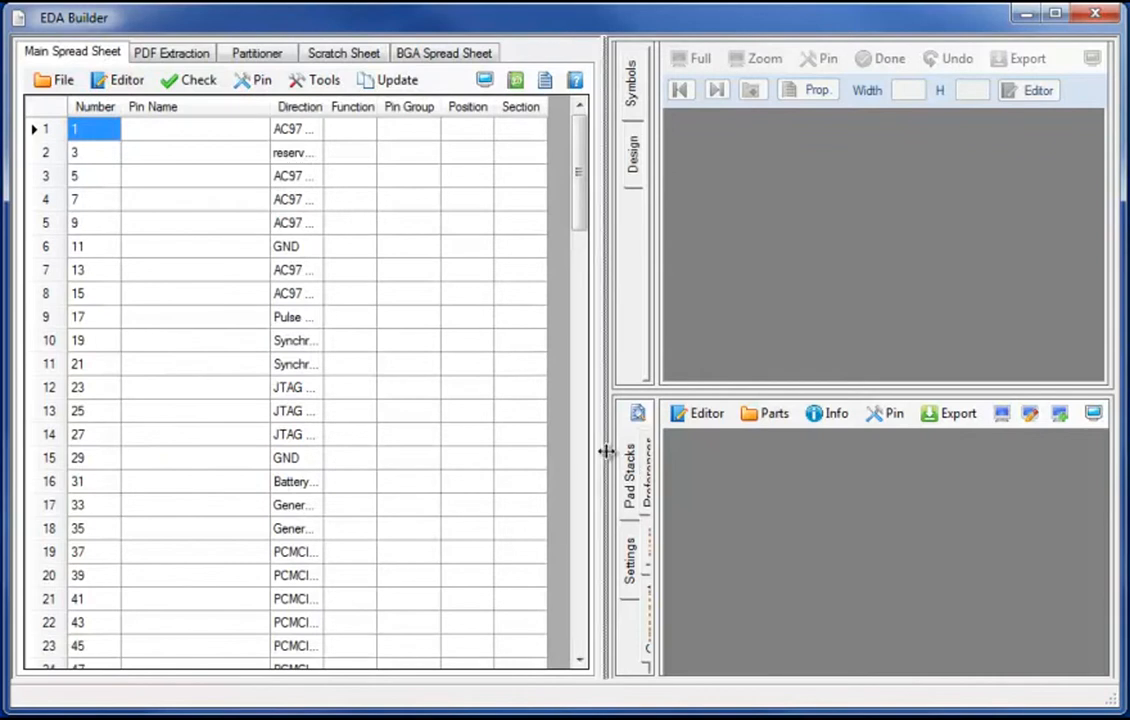
pyautogui.moveTo(606, 451); pyautogui.dragTo(818, 464)
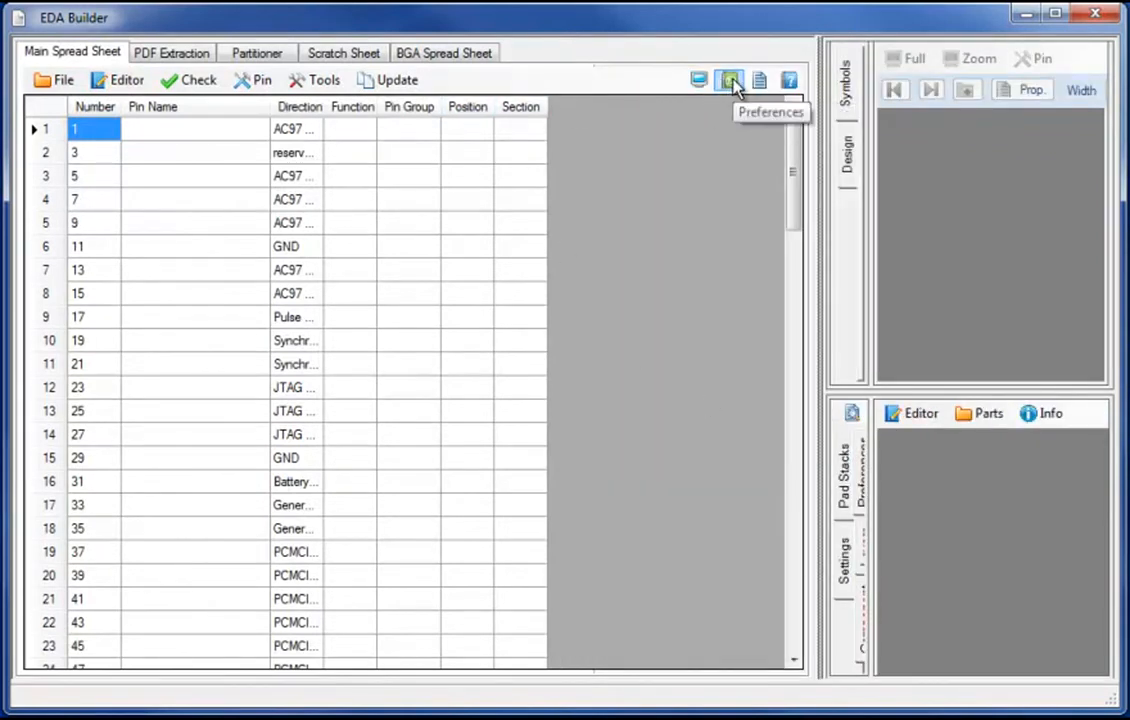
pyautogui.click(733, 82)
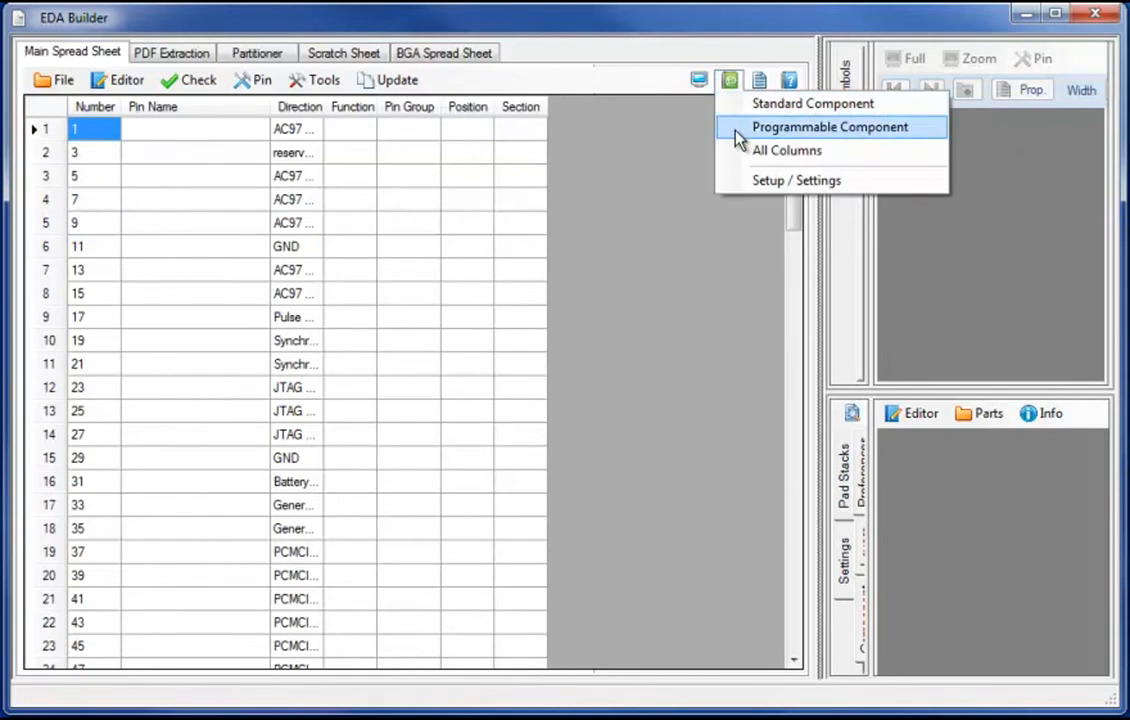
pyautogui.click(740, 130)
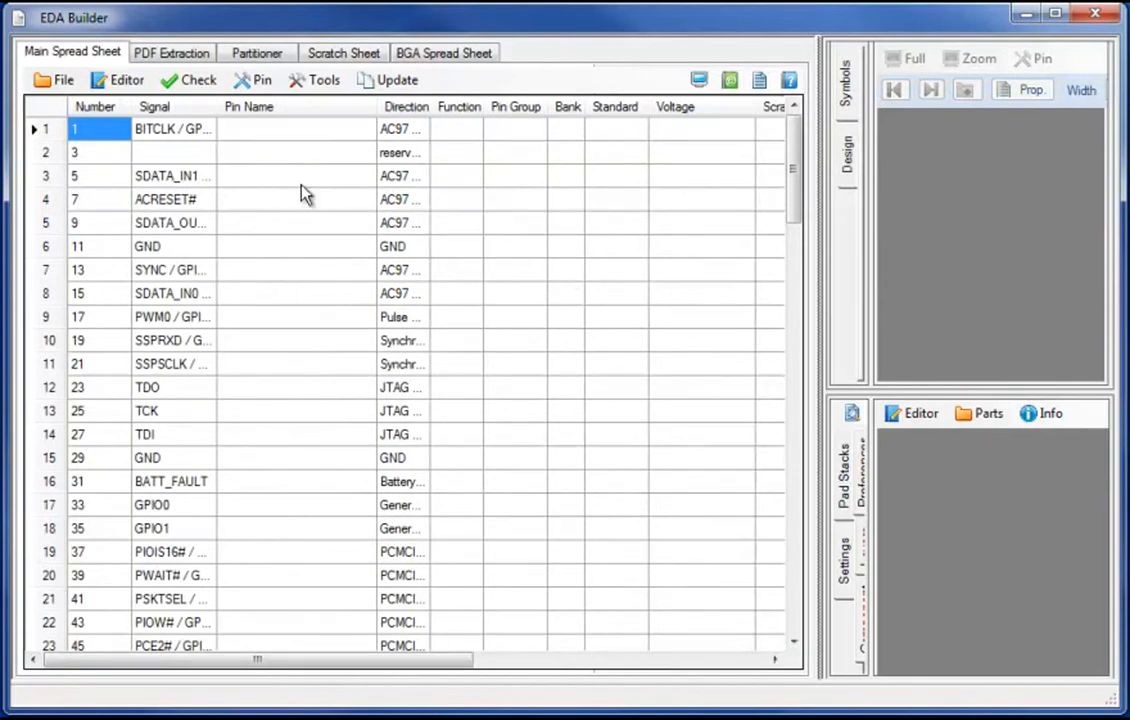
# Step: Copy the whole Number column into the Pin Name column of the main spread sheet
pyautogui.click(92, 106)
pyautogui.rightClick(96, 106)
pyautogui.click(163, 119)
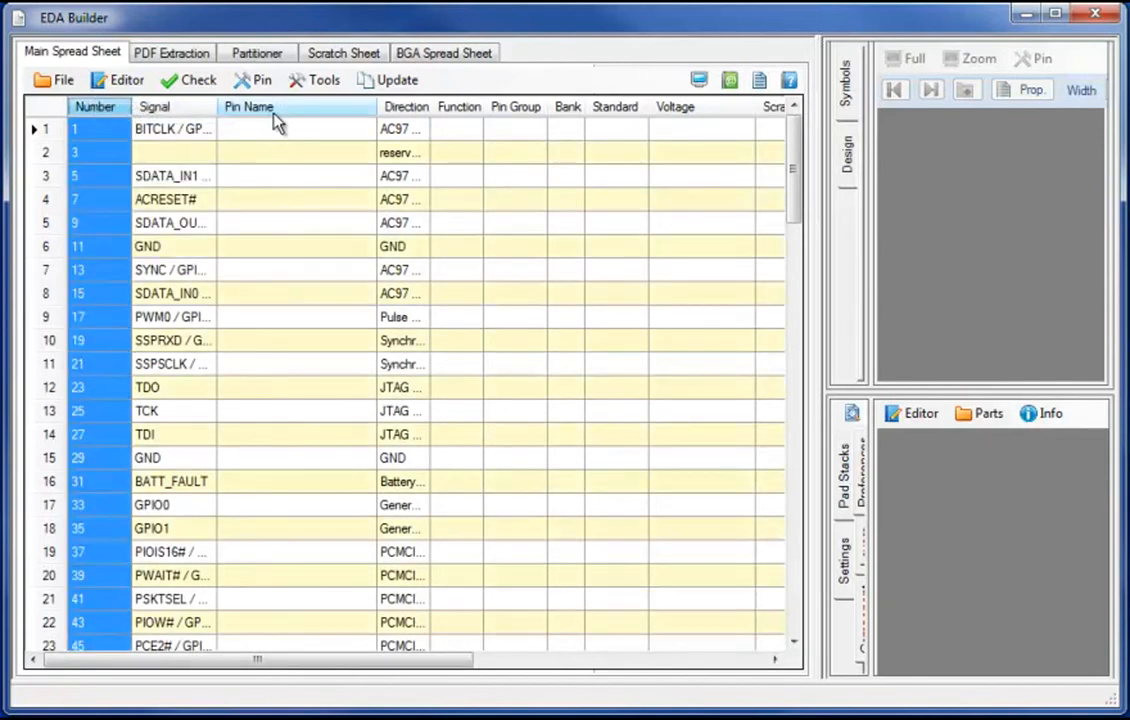
pyautogui.click(275, 108)
pyautogui.rightClick(276, 112)
pyautogui.click(330, 174)
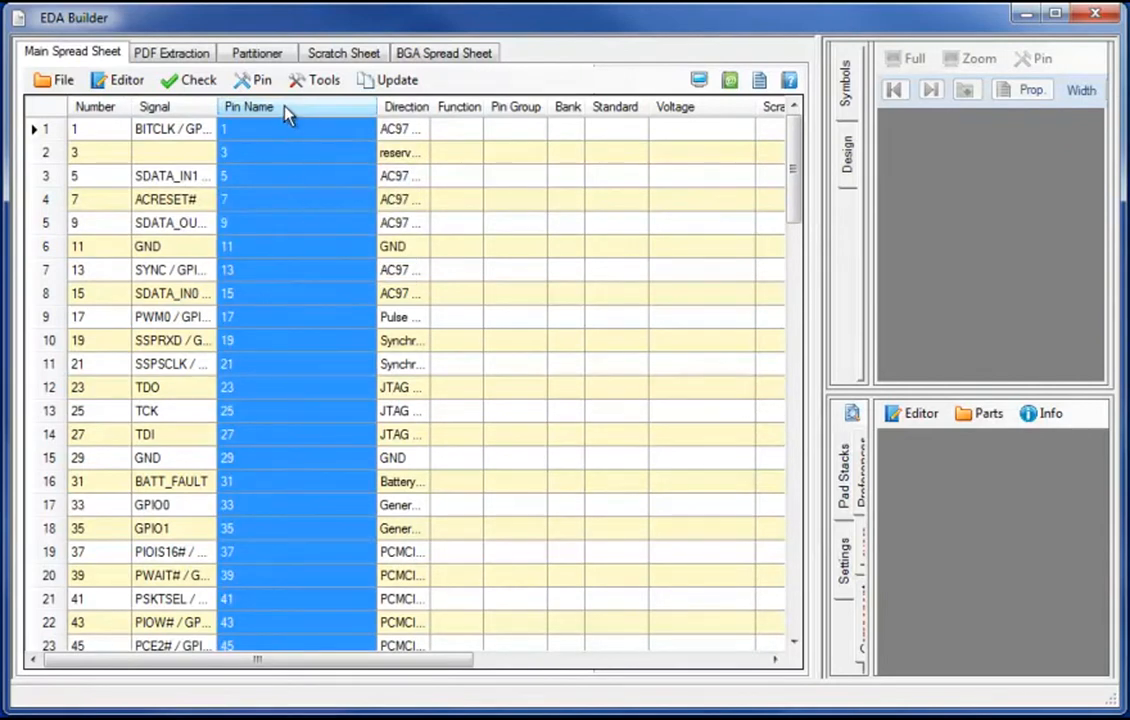
# Step: Append P to the front of every entry in the Pin Name column
pyautogui.rightClick(285, 113)
pyautogui.click(335, 190)
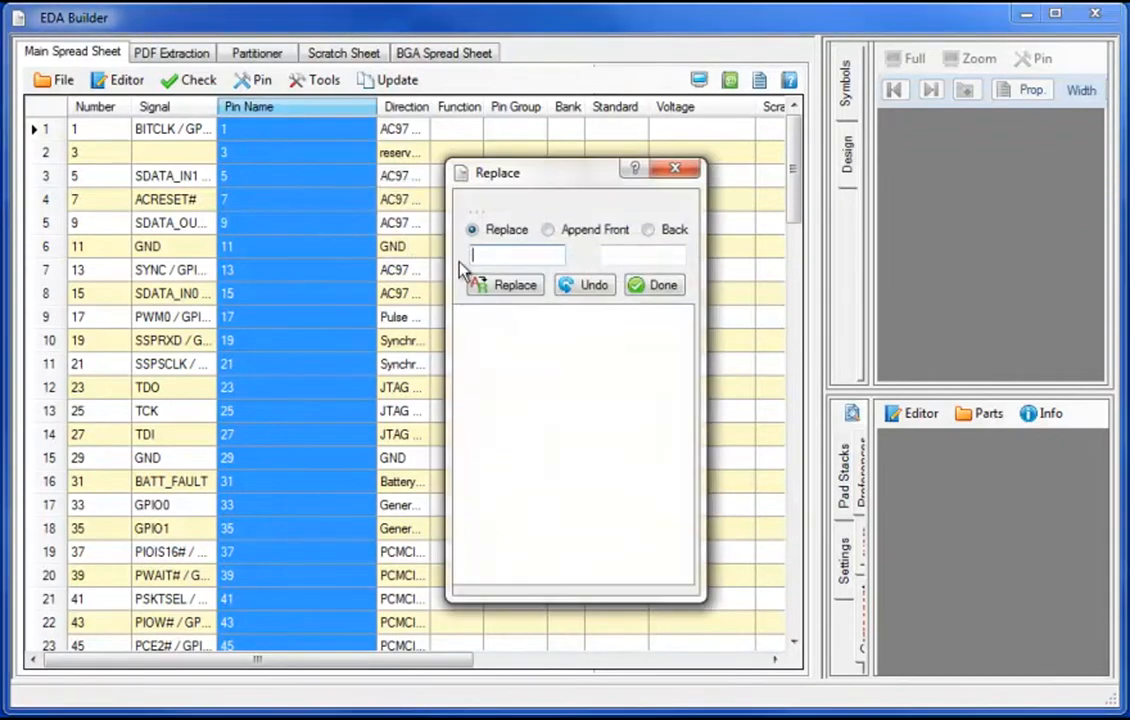
pyautogui.click(549, 230)
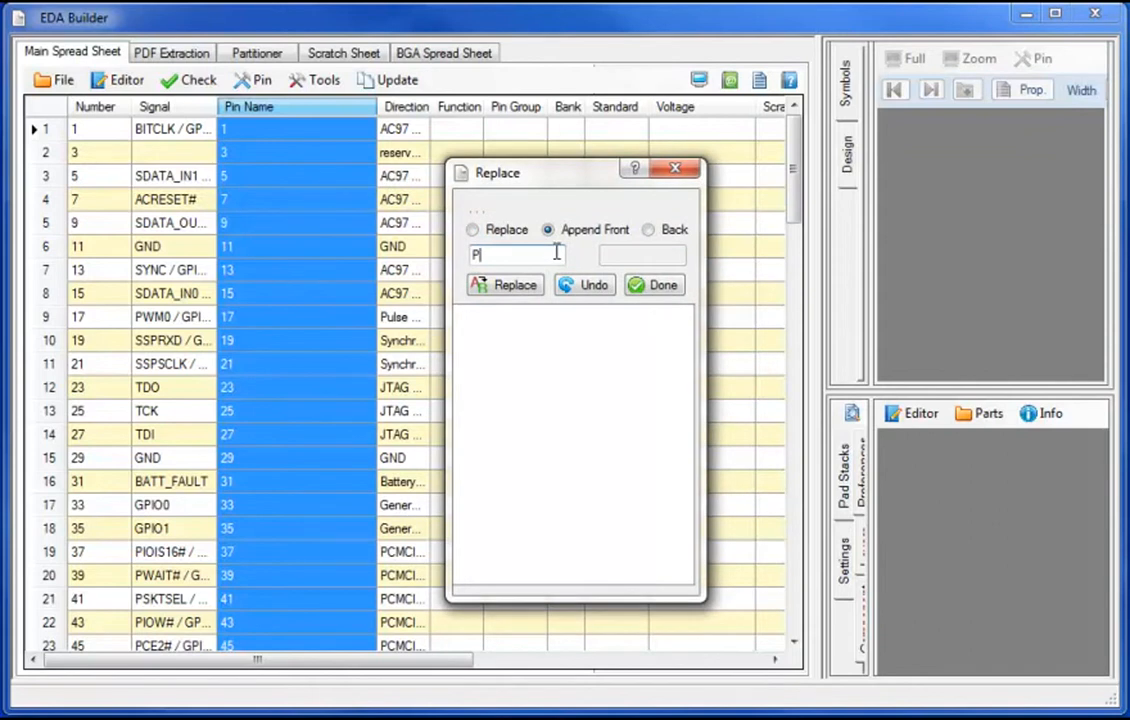
pyautogui.click(518, 286)
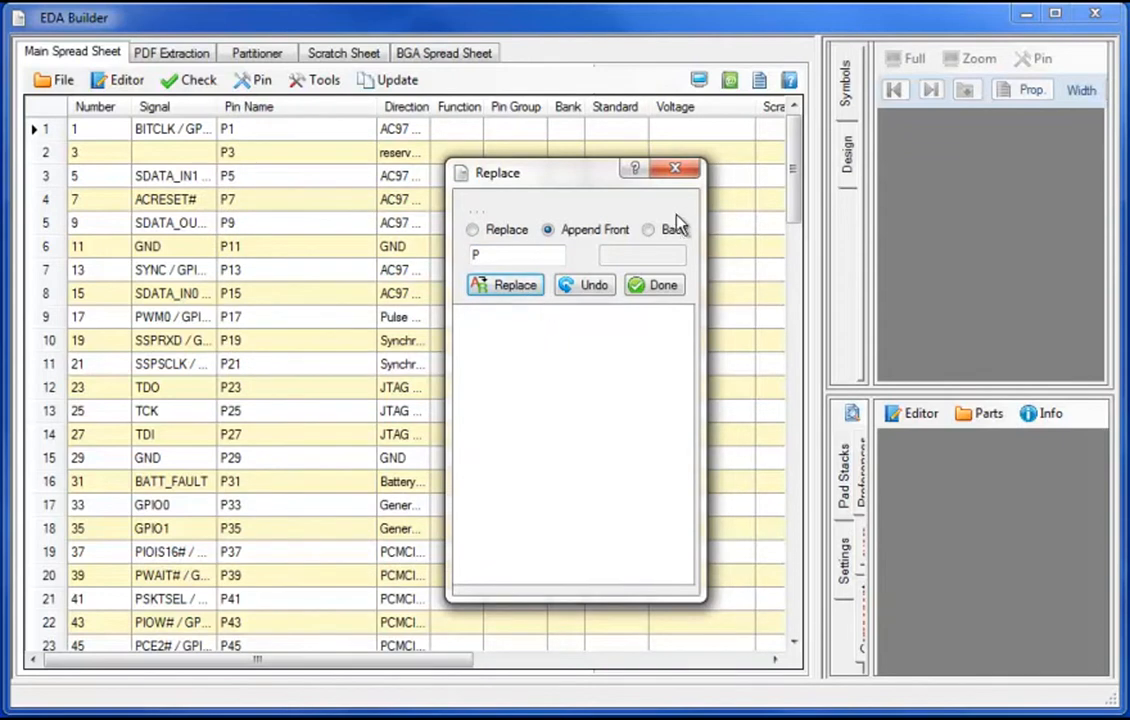
pyautogui.click(676, 169)
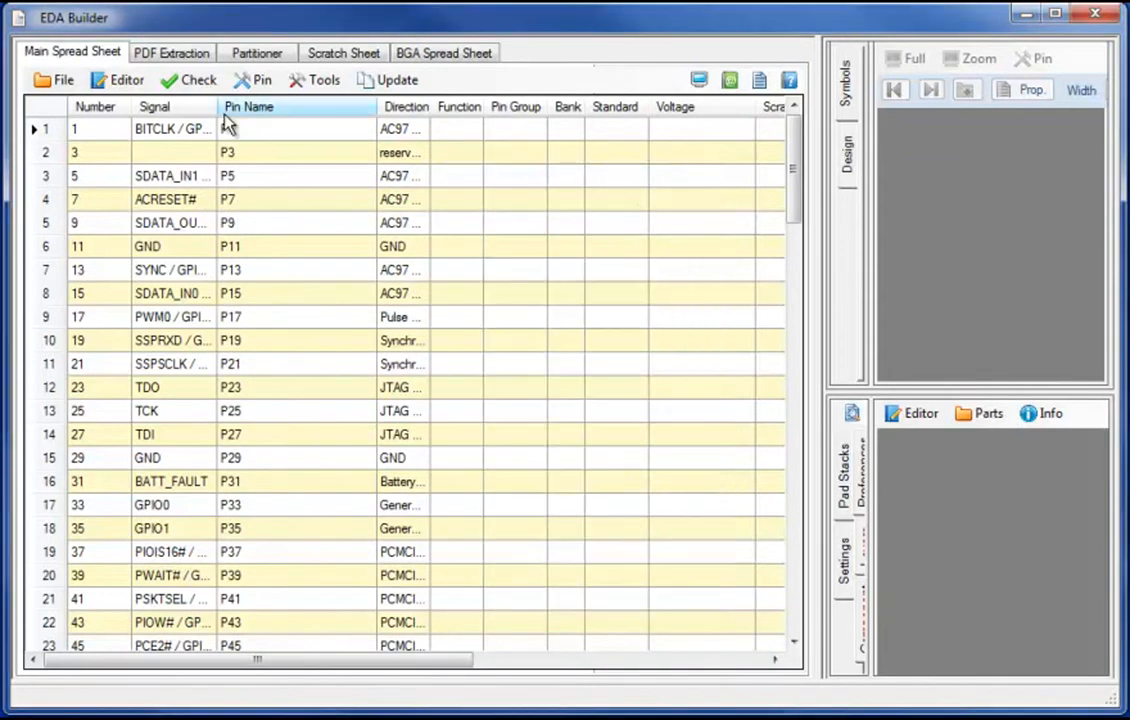
# Step: Widen the Signal and Direction columns and generate pin direction codes from the text in the Direction column
pyautogui.moveTo(215, 107); pyautogui.dragTo(293, 107)
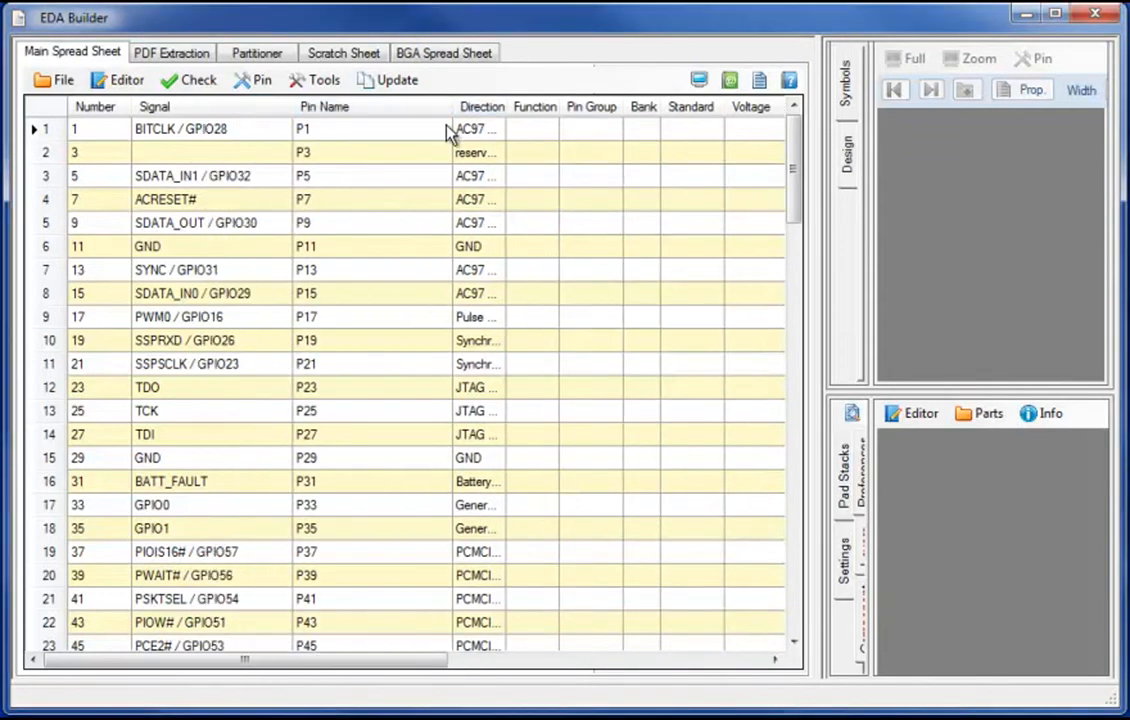
pyautogui.moveTo(510, 107); pyautogui.dragTo(682, 108)
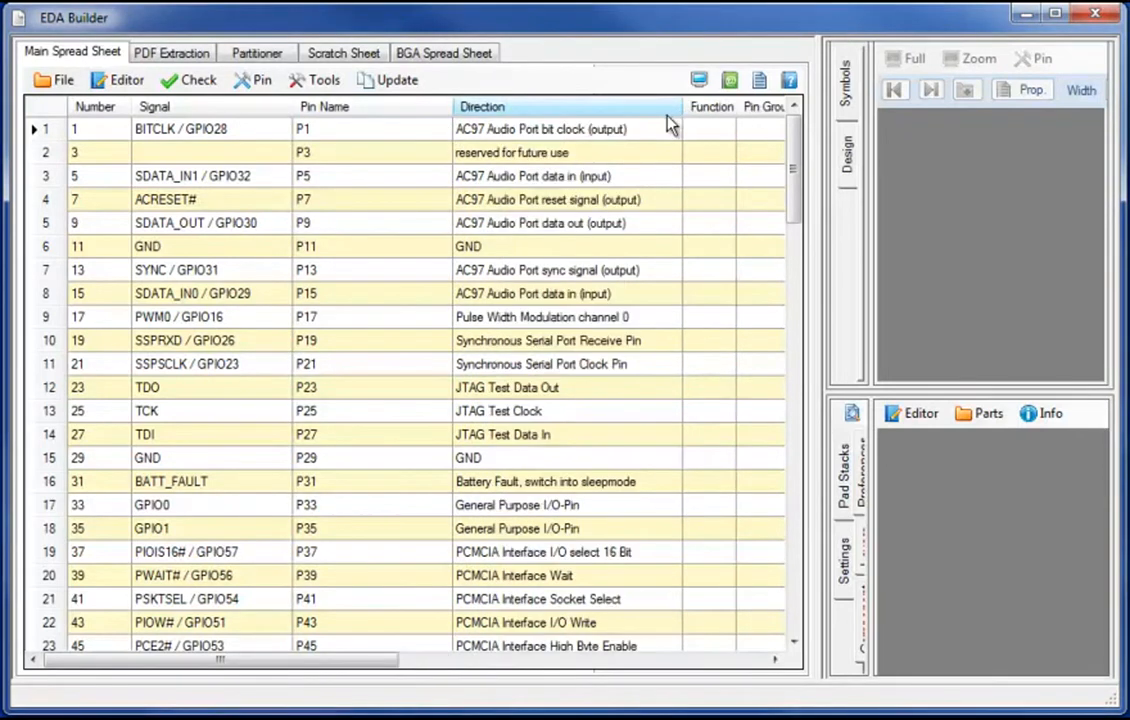
pyautogui.click(538, 107)
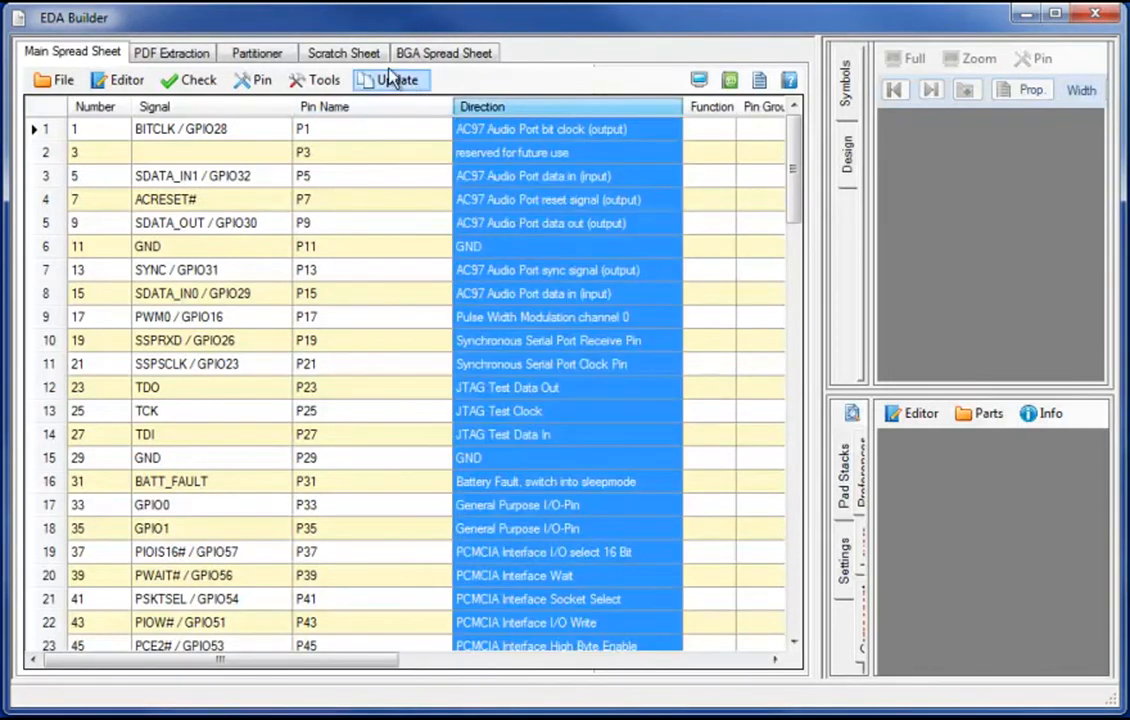
pyautogui.click(253, 81)
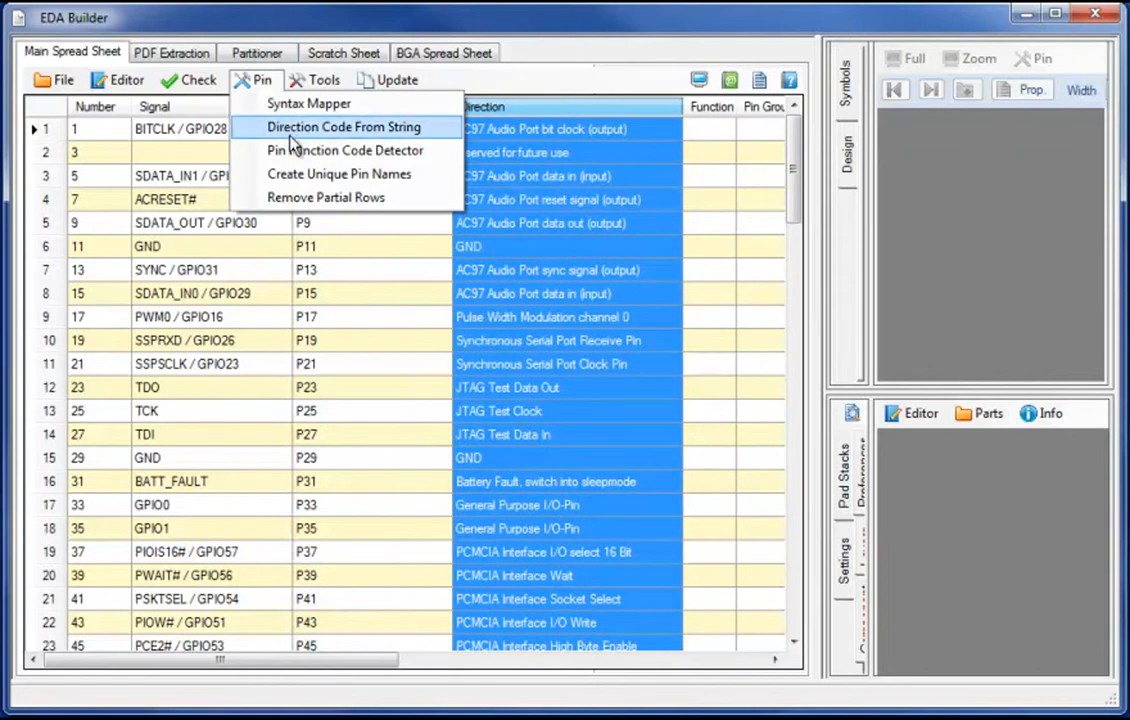
pyautogui.click(298, 135)
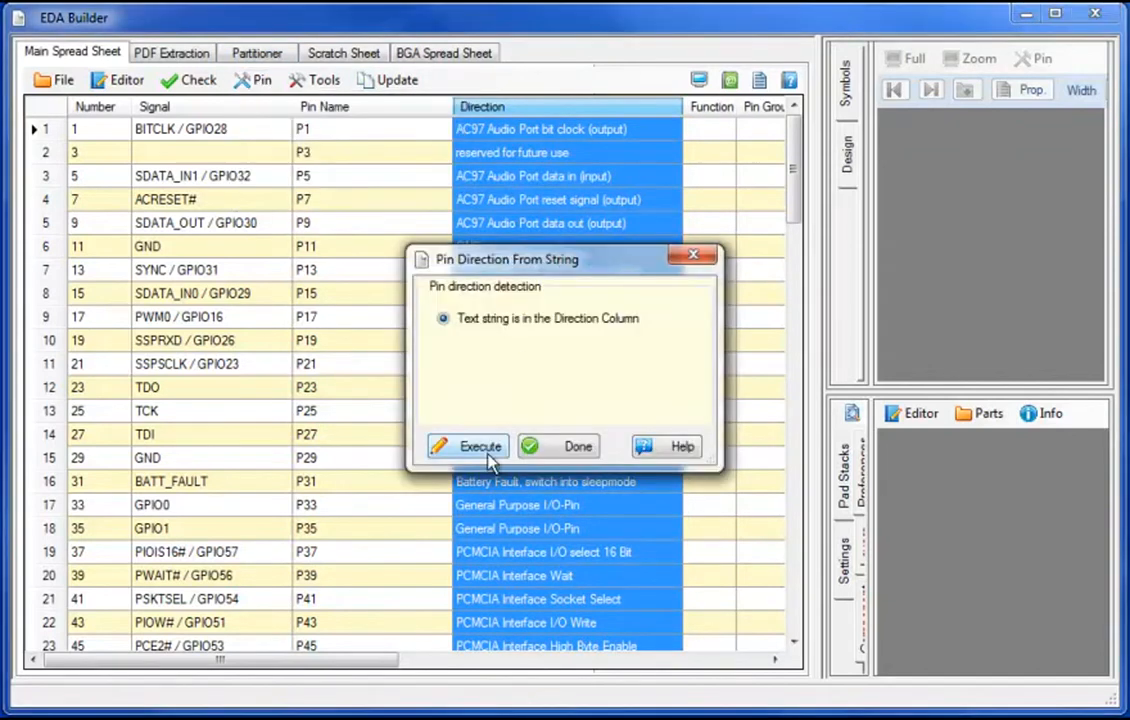
pyautogui.click(487, 449)
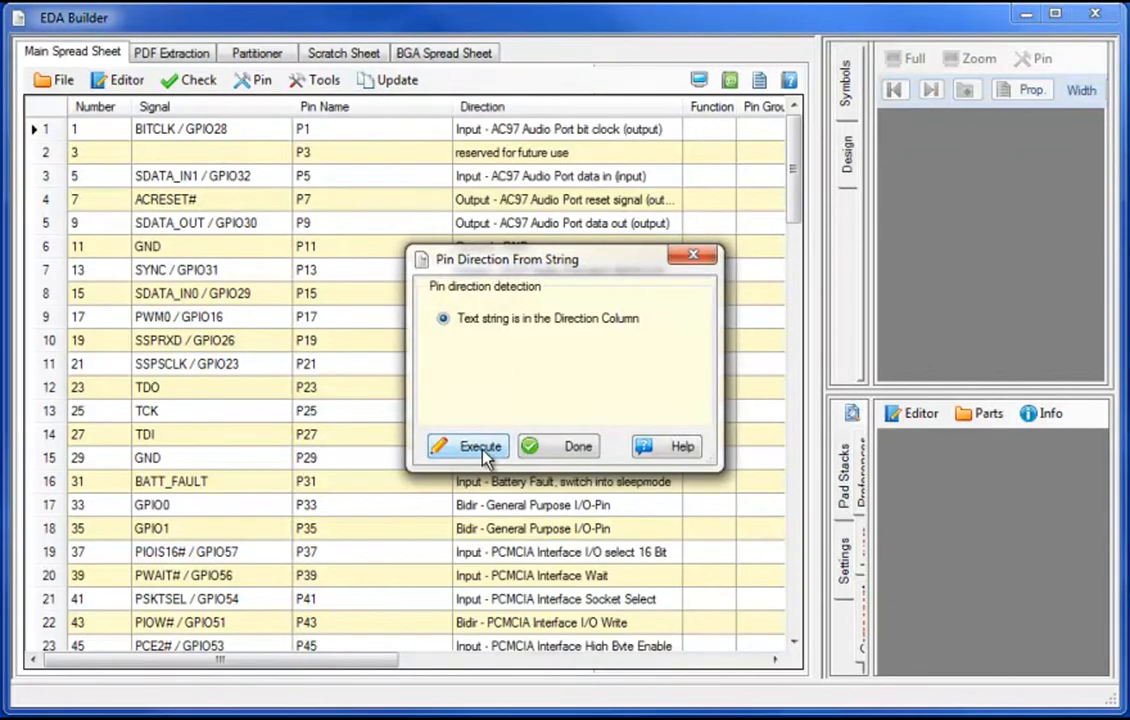
pyautogui.click(693, 255)
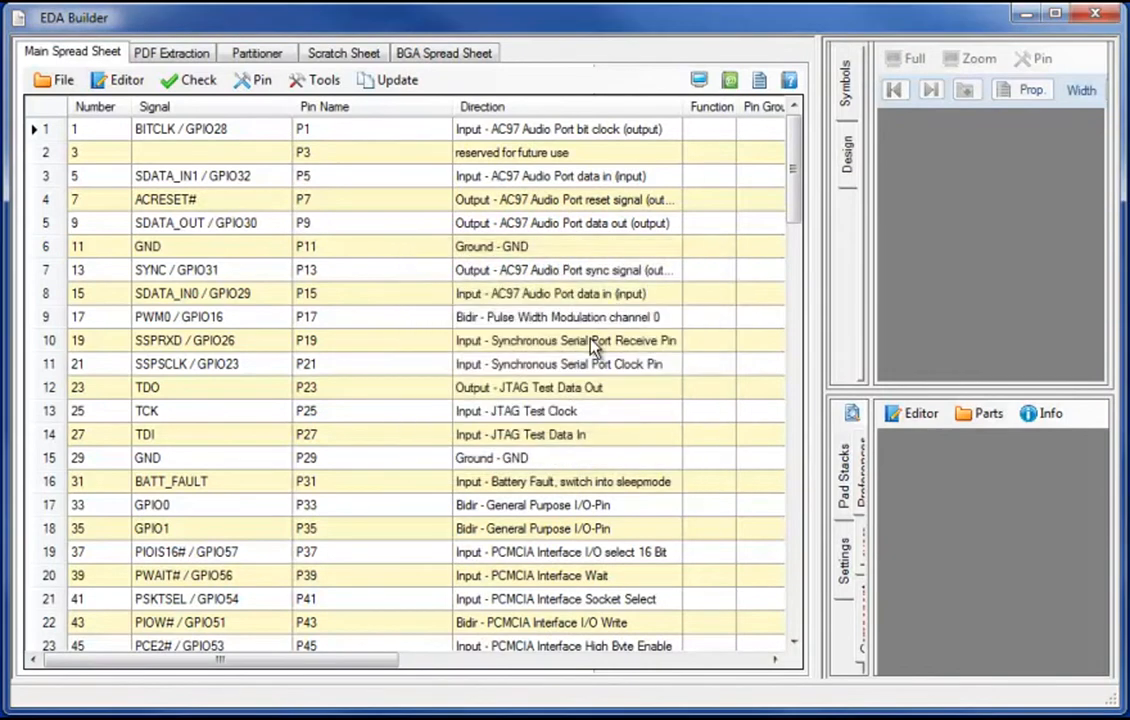
# Step: Fill the Direction cell of pin 3, reserved for future use, with NC
pyautogui.click(582, 157)
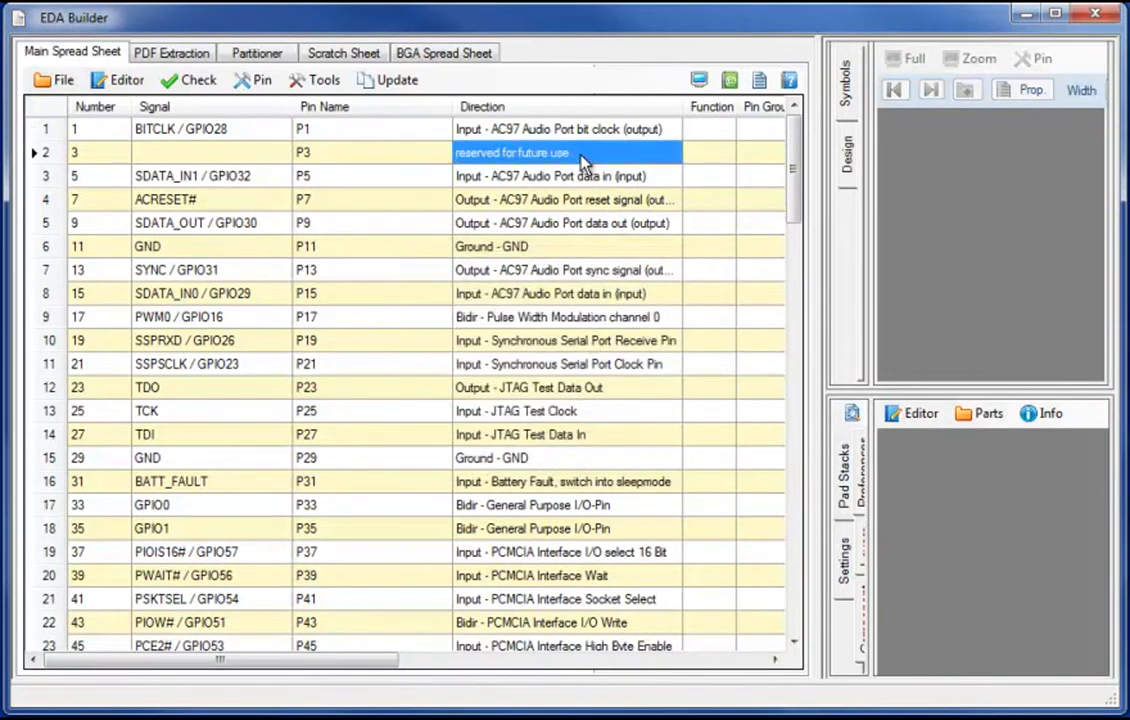
pyautogui.rightClick(583, 157)
pyautogui.click(636, 266)
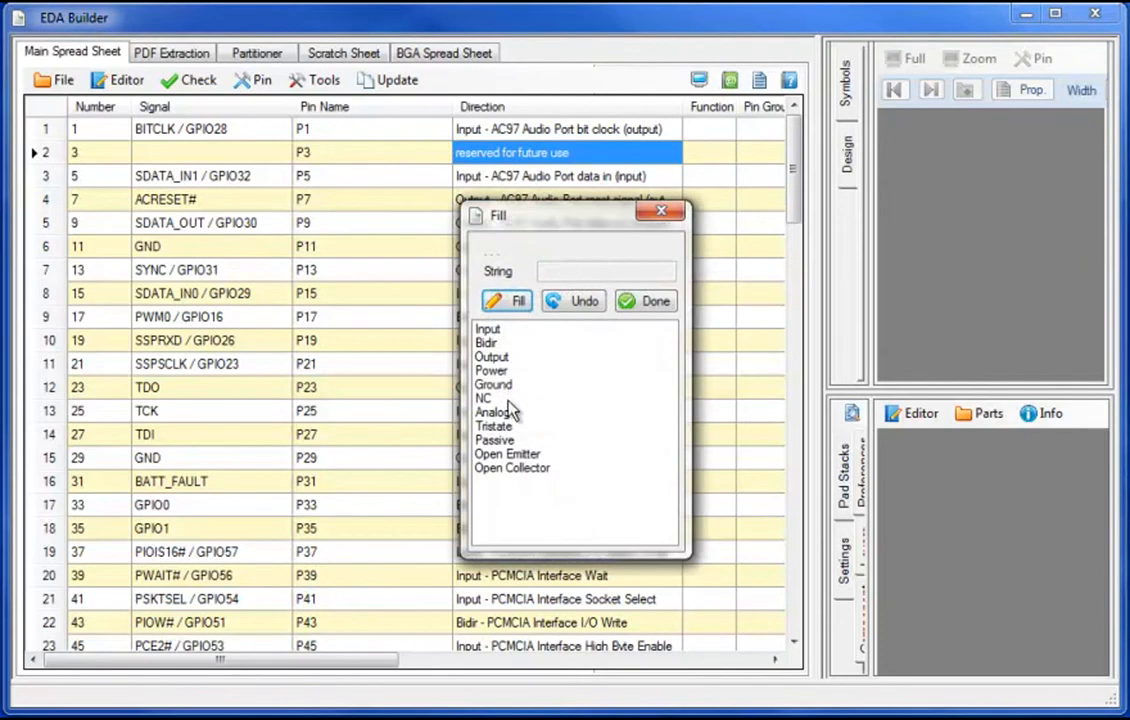
pyautogui.click(520, 399)
pyautogui.click(651, 302)
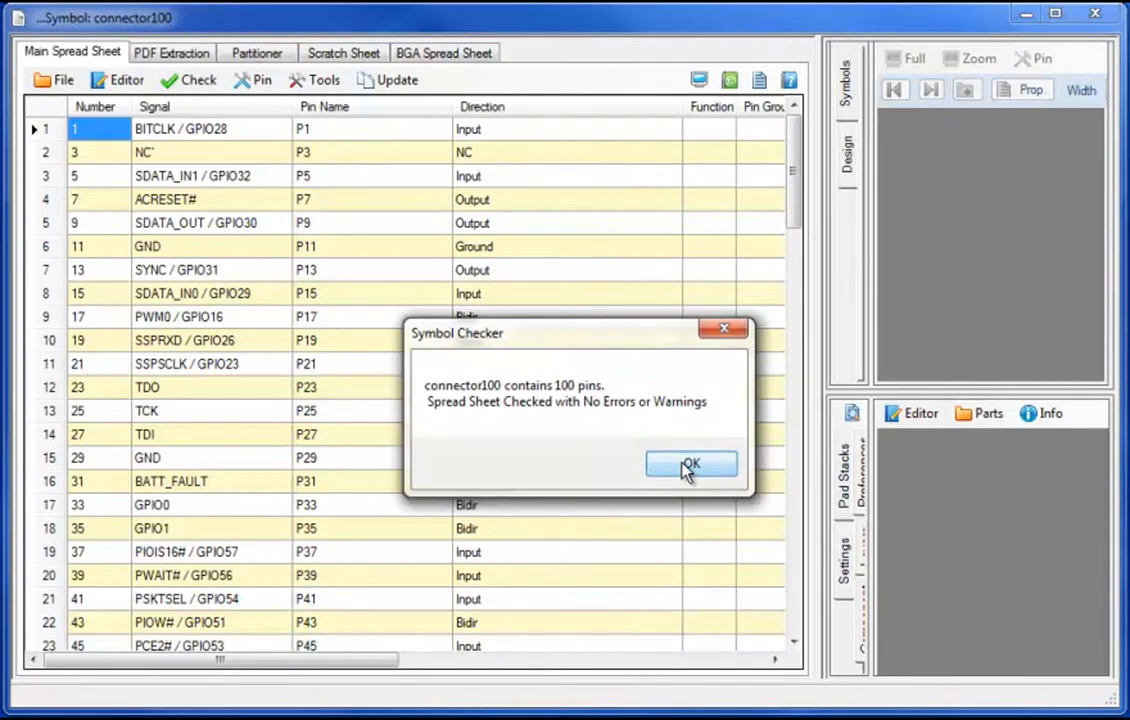
# Step: Acknowledge the spread sheet check and save the connector100 part
pyautogui.click(668, 463)
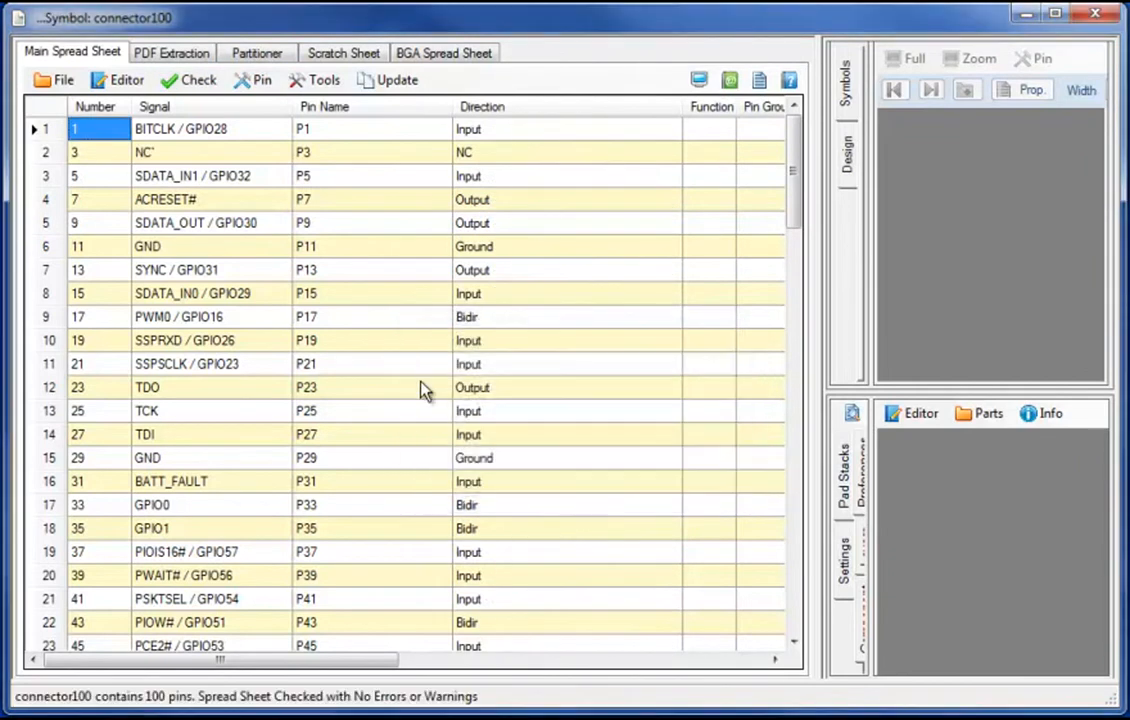
pyautogui.click(62, 82)
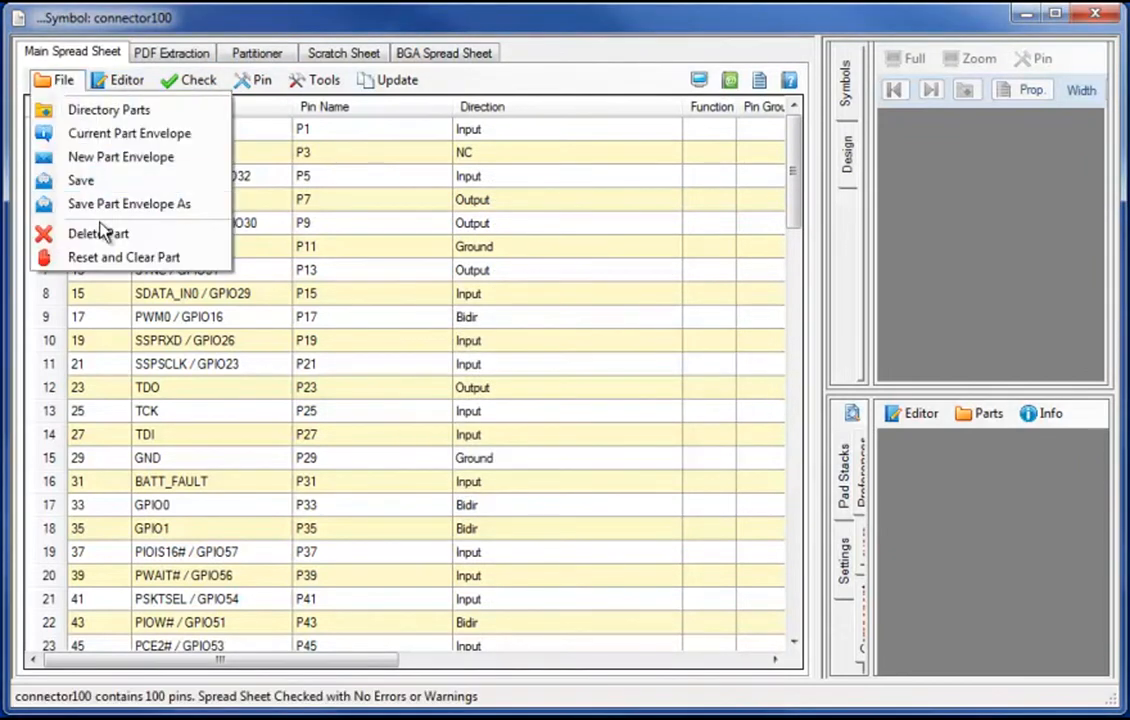
pyautogui.click(106, 181)
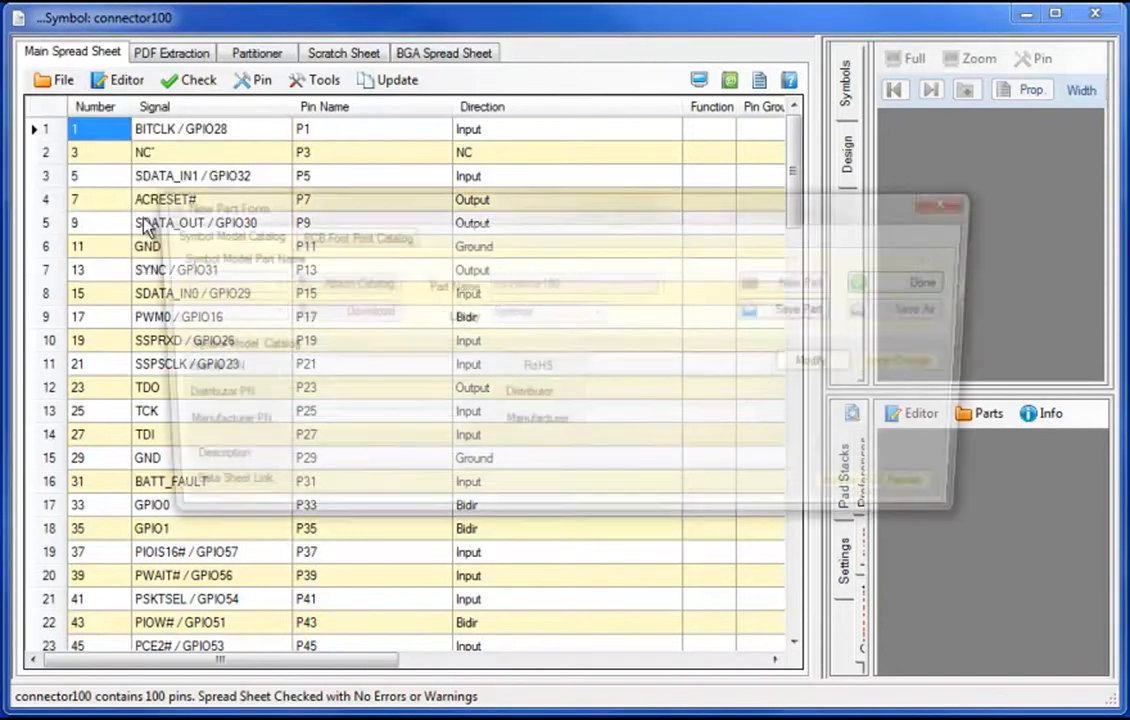
pyautogui.click(783, 313)
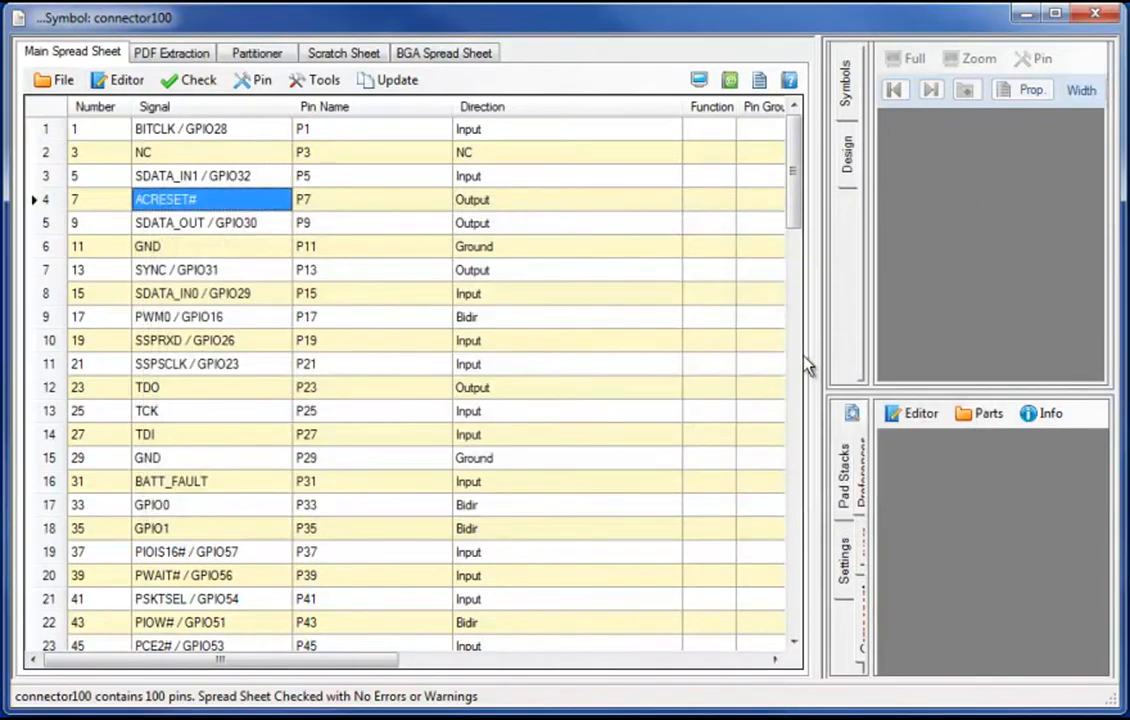
# Step: Enlarge the symbol area and bring up the part's pins in the Partitioner beside a blank symbol body
pyautogui.moveTo(818, 362); pyautogui.dragTo(525, 373)
pyautogui.click(1092, 58)
pyautogui.click(1096, 94)
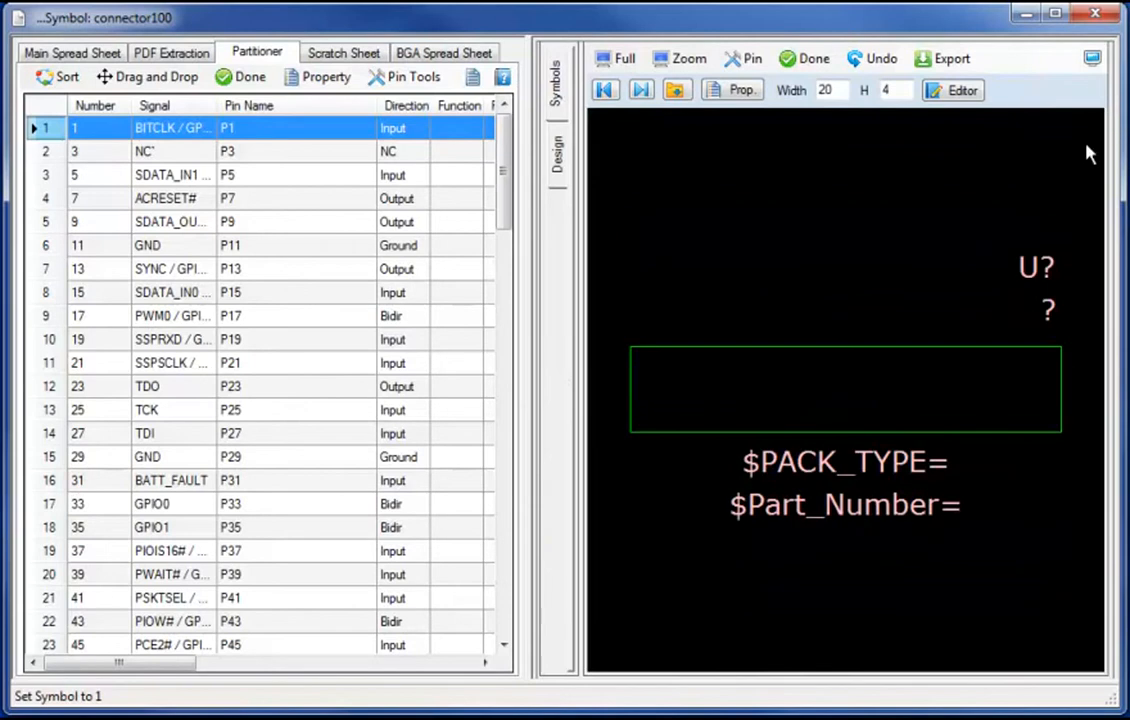
# Step: Sort the Partitioner pins by Pin Number
pyautogui.click(64, 78)
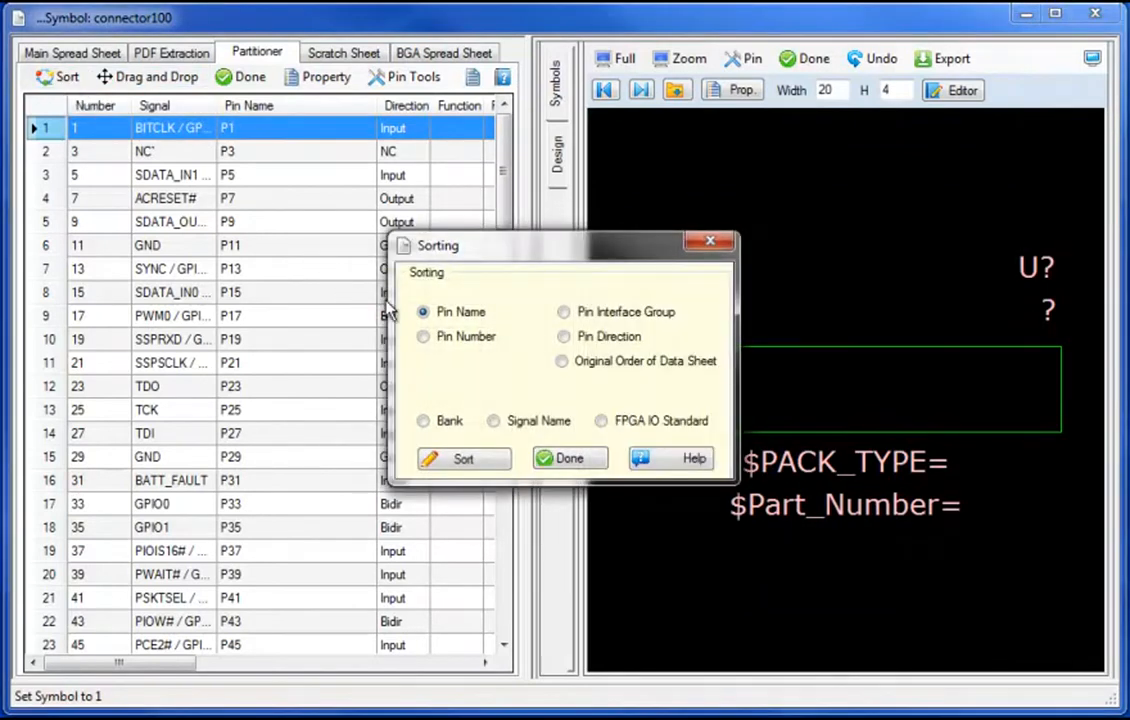
pyautogui.click(423, 337)
pyautogui.click(465, 459)
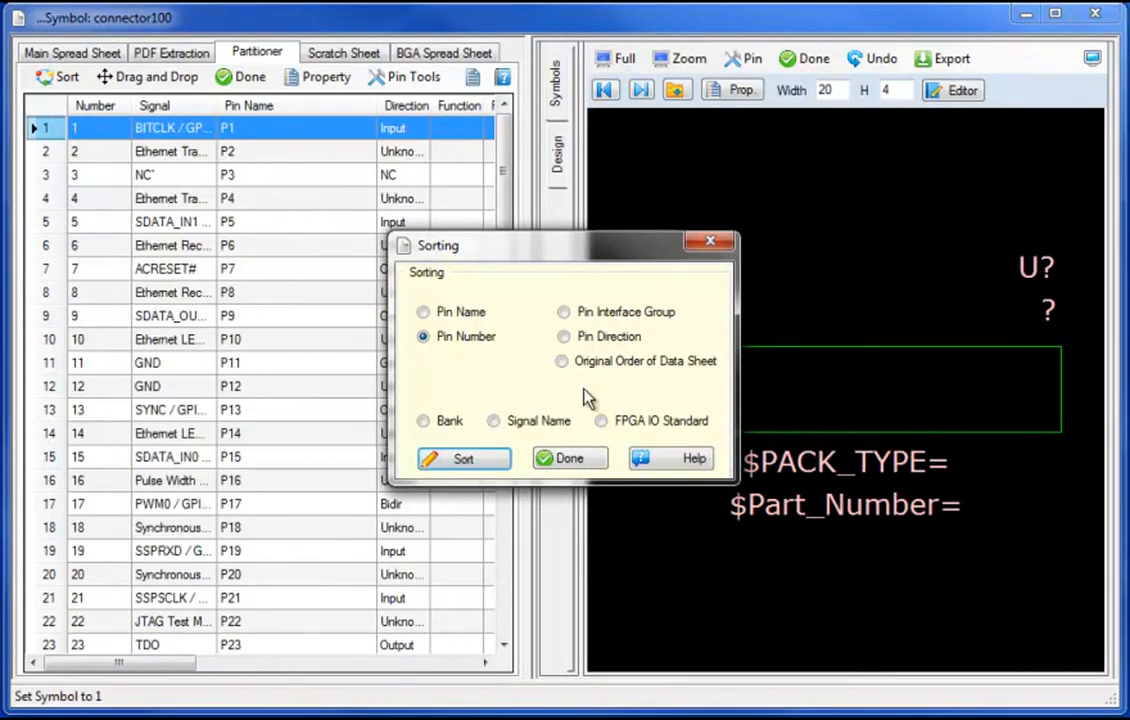
pyautogui.click(552, 460)
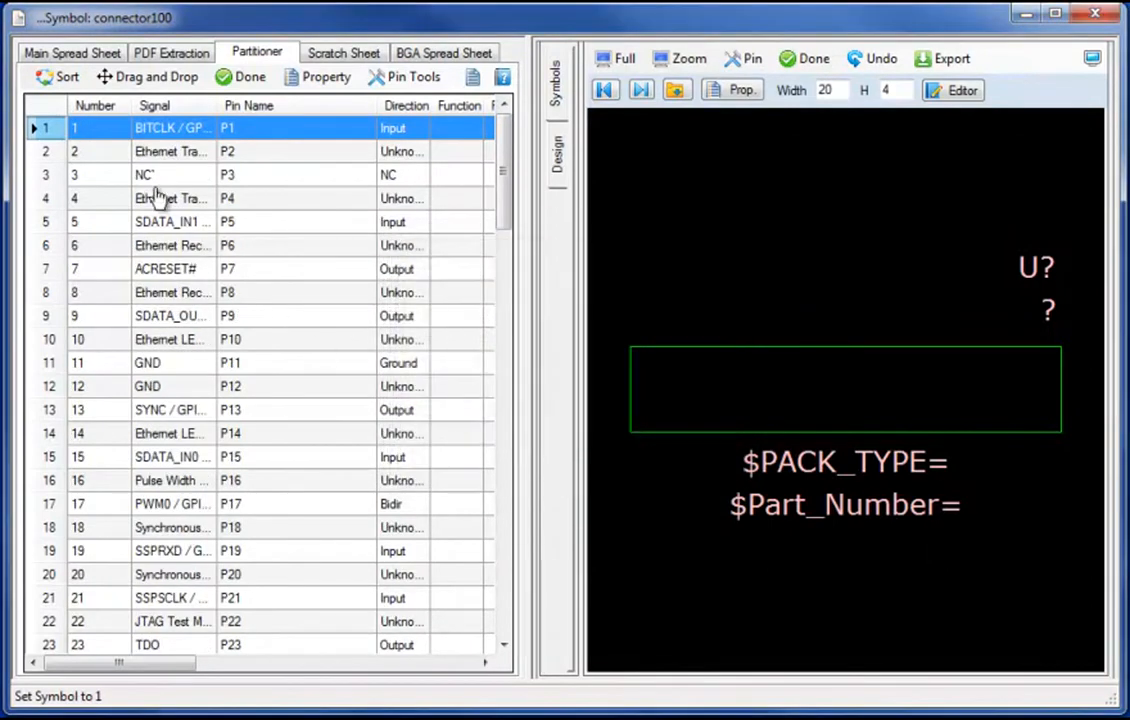
# Step: Place pins 1 to 50 along the left side of the symbol body and pins 51 to 100 along its right side
pyautogui.moveTo(85, 131); pyautogui.dragTo(628, 388)
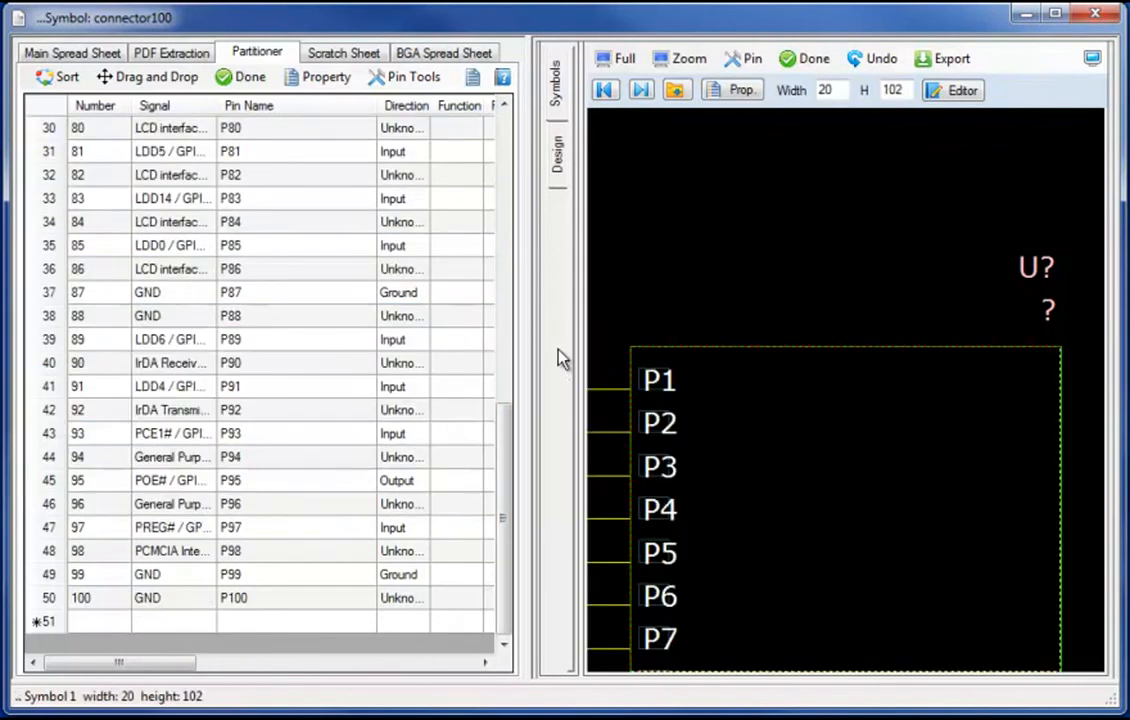
pyautogui.moveTo(504, 421); pyautogui.dragTo(503, 113)
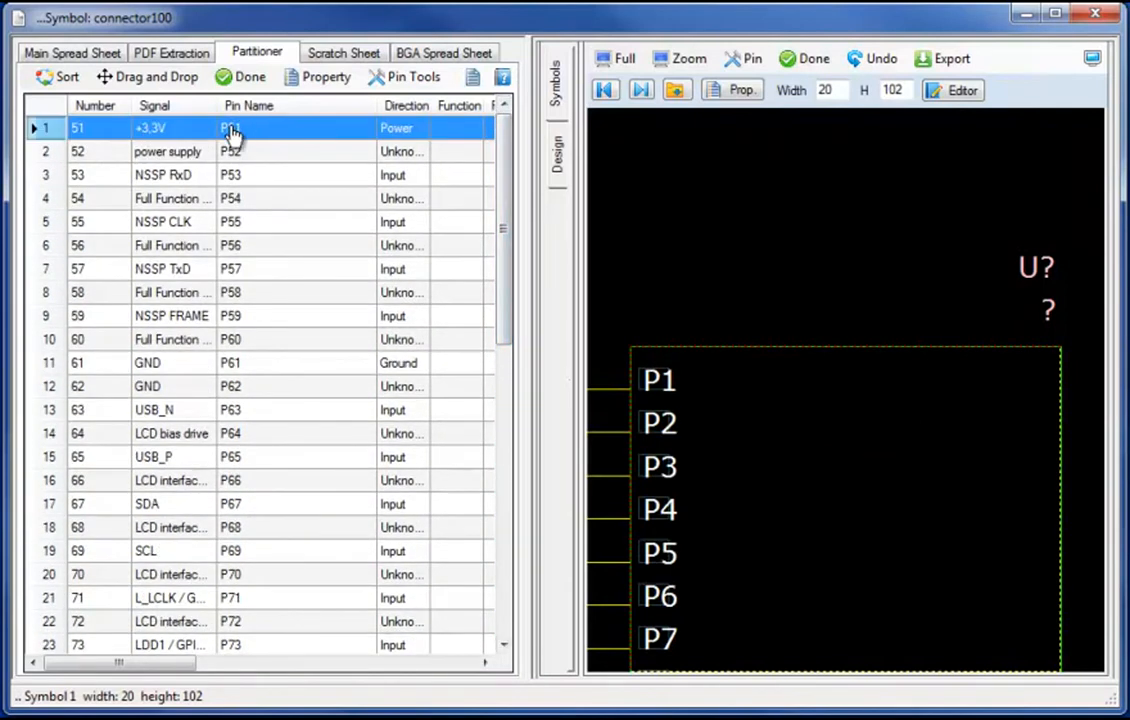
pyautogui.moveTo(232, 148); pyautogui.dragTo(266, 598)
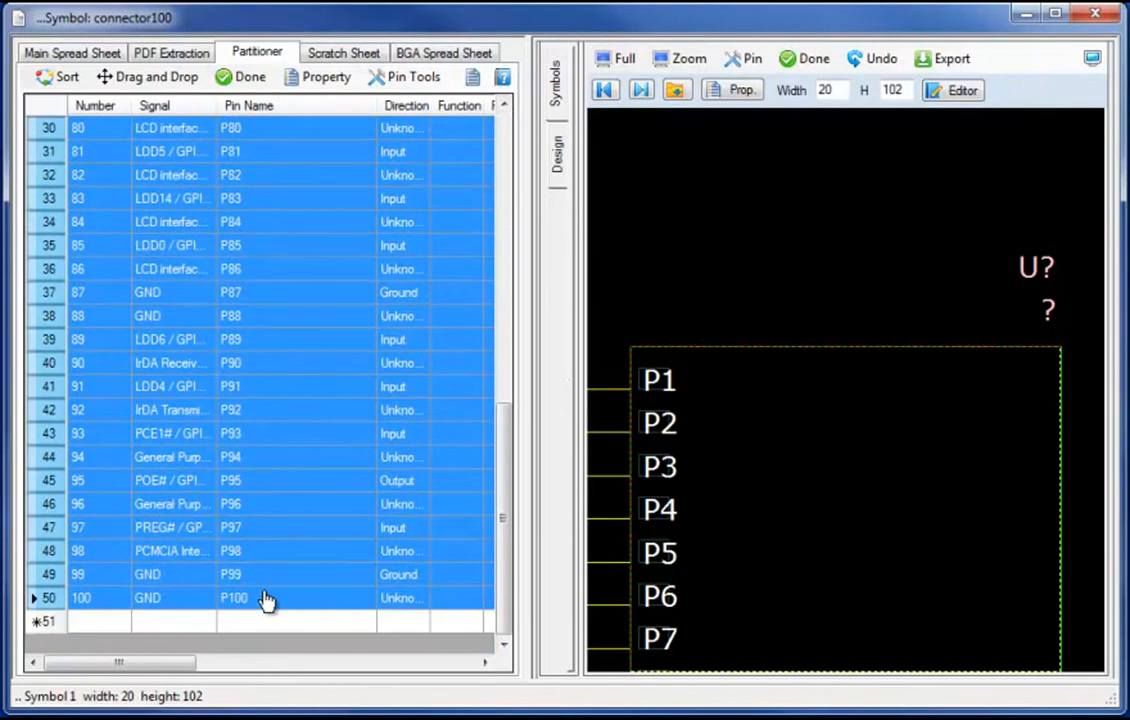
pyautogui.click(1071, 392)
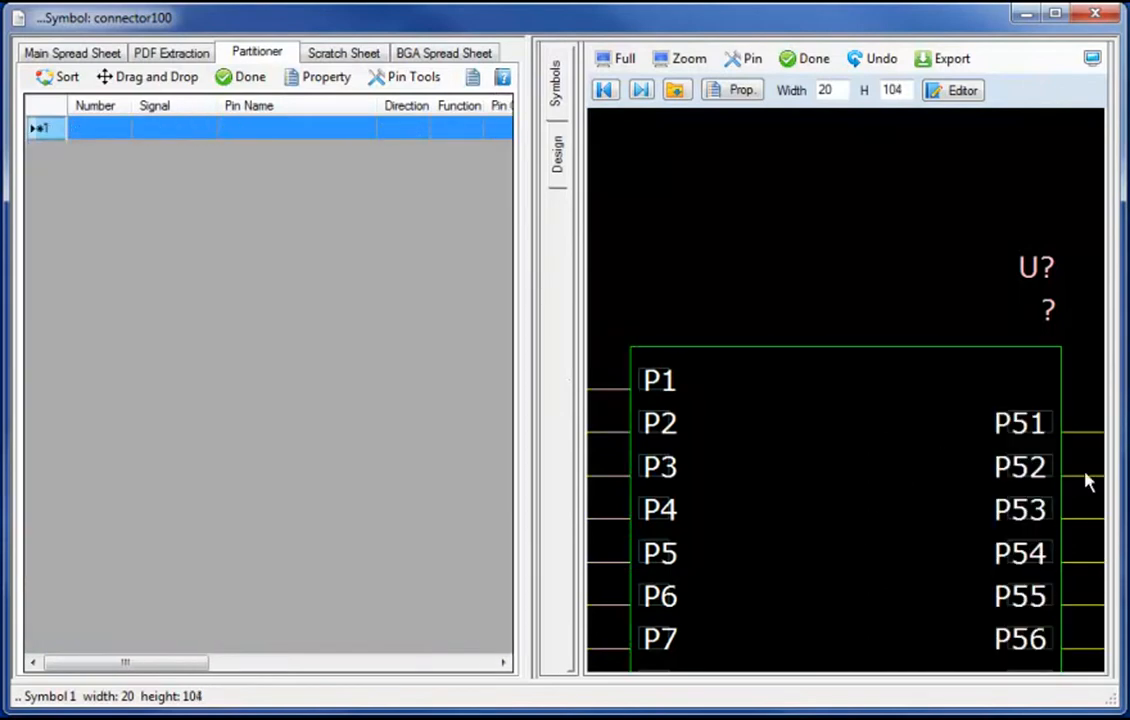
# Step: Move the pins on the symbol's right side up so that P51 lines up with P1
pyautogui.rightClick(1089, 479)
pyautogui.click(1124, 509)
pyautogui.click(1061, 424)
pyautogui.click(1071, 392)
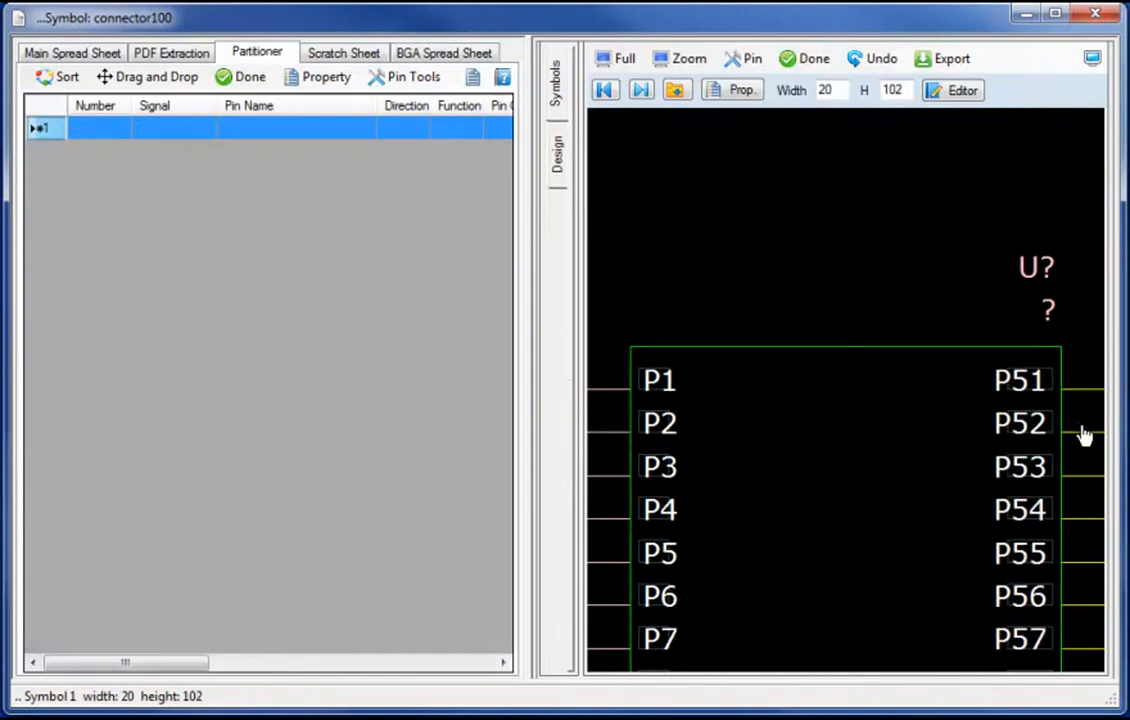
# Step: Fit the whole symbol in view, set the symbol style's Body Width Min to 8 and refresh the symbol
pyautogui.click(622, 60)
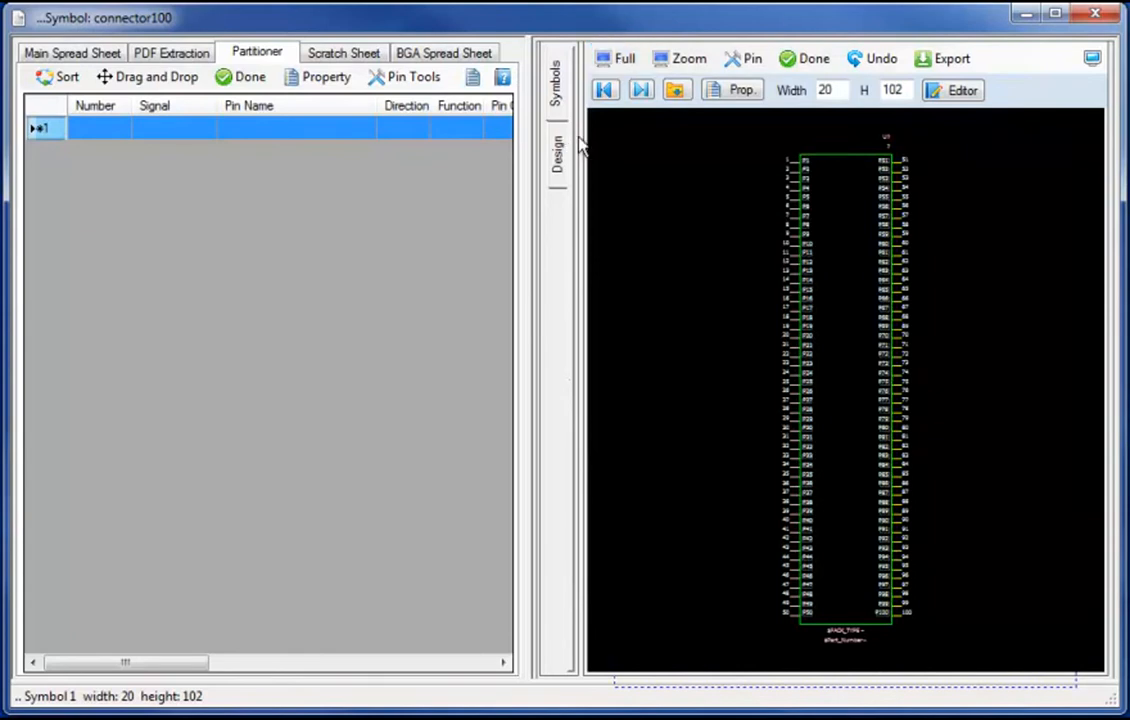
pyautogui.moveTo(582, 138); pyautogui.dragTo(779, 189)
pyautogui.click(754, 242)
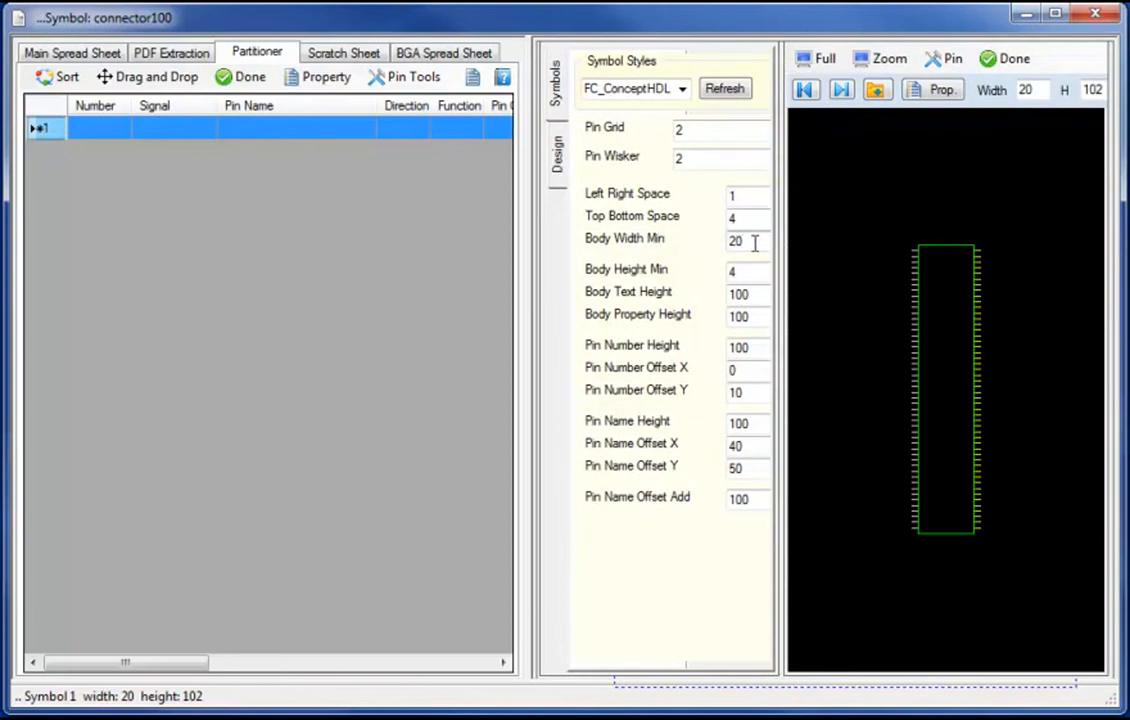
pyautogui.doubleClick(754, 242)
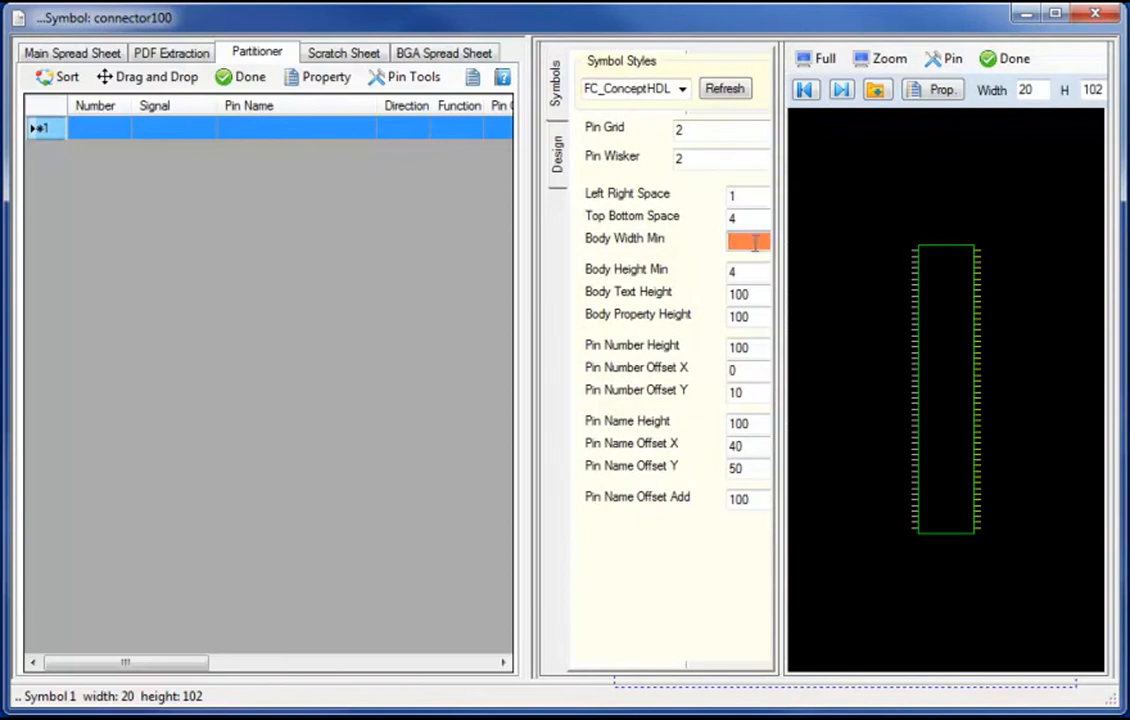
pyautogui.write('8')
pyautogui.click(722, 92)
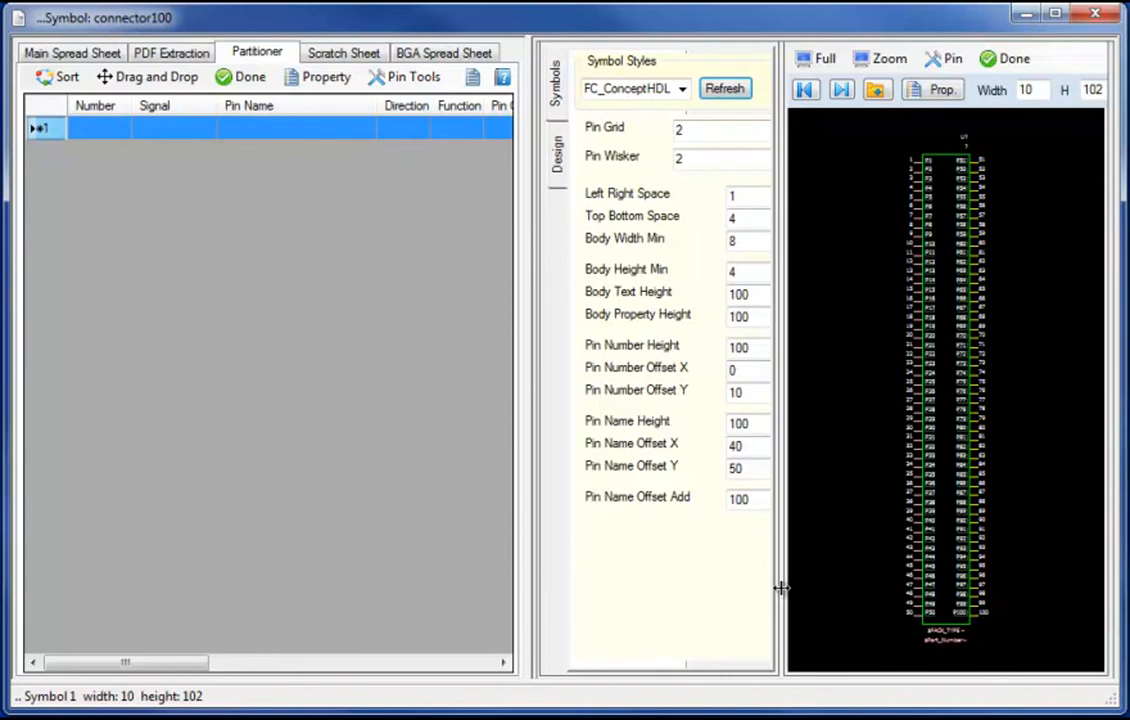
# Step: Enlarge the symbol view and open the list of export formats for the symbol
pyautogui.click(1008, 290)
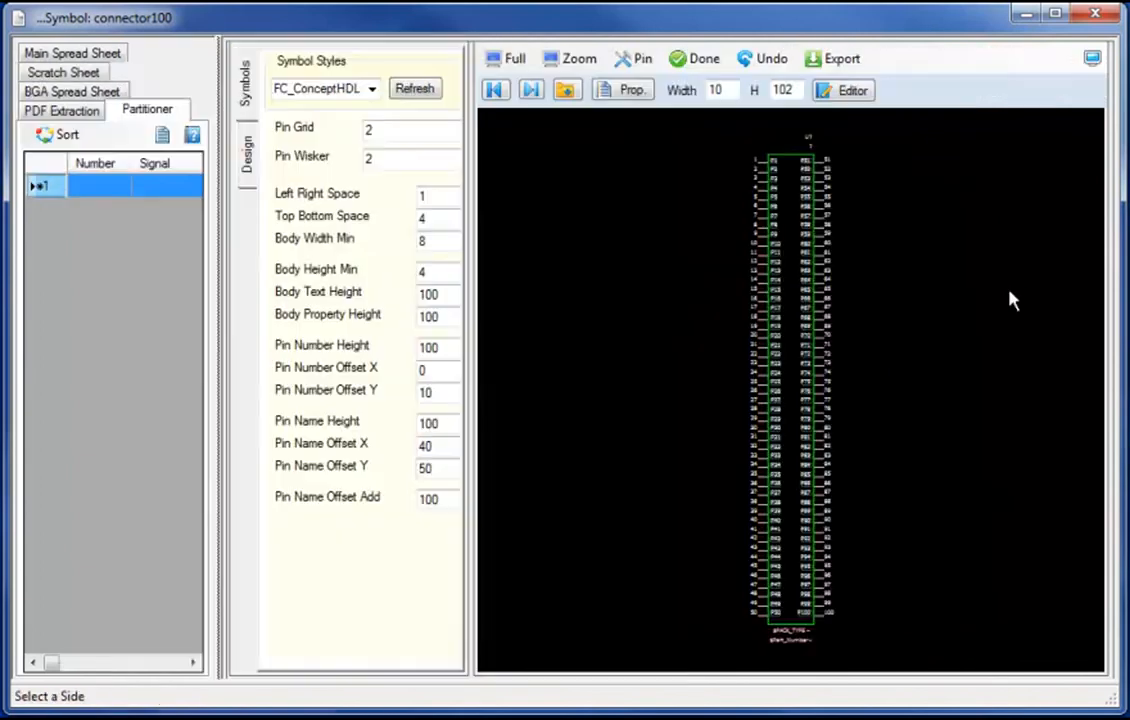
pyautogui.click(843, 60)
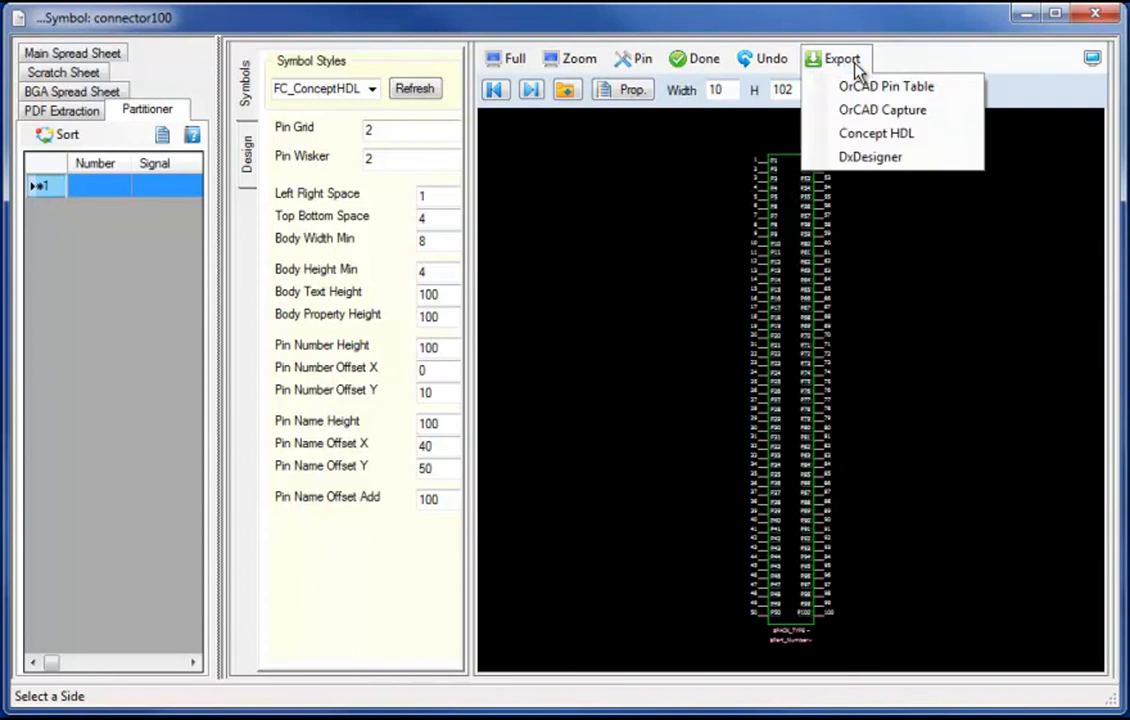